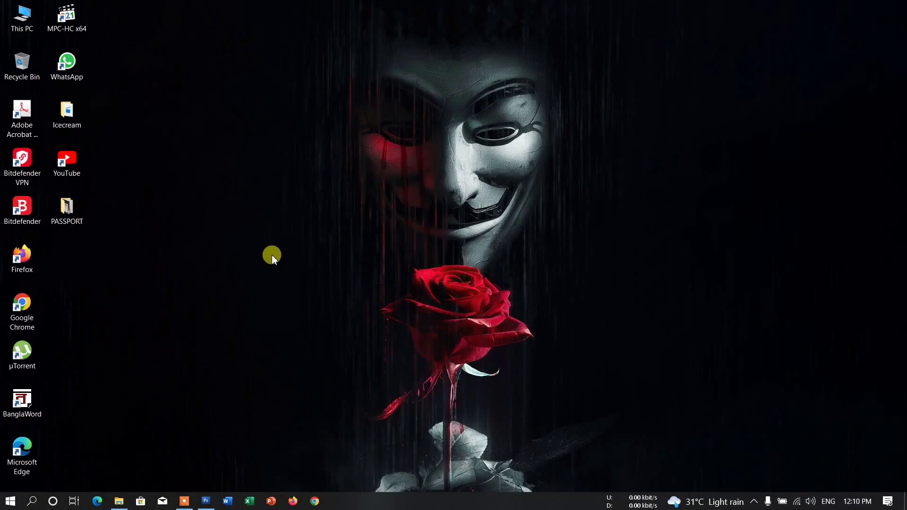
# Open AD.jpg, AS.jpg and KK.jpg from the PASSPORT folder in Photoshop.
pyautogui.click(208, 504)
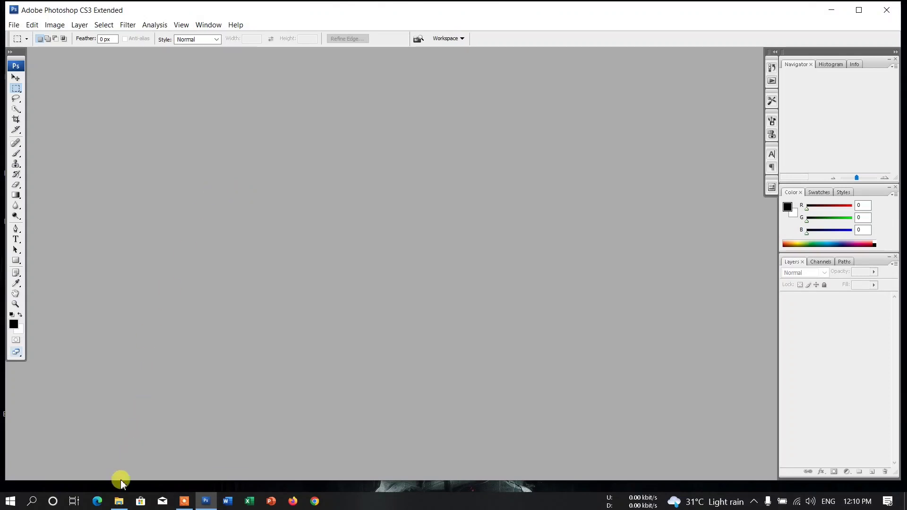
pyautogui.click(119, 501)
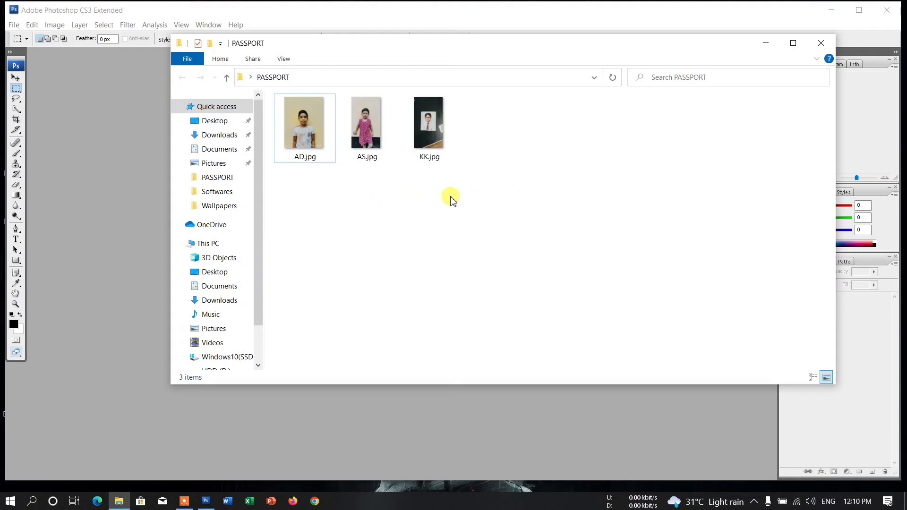
pyautogui.click(306, 138)
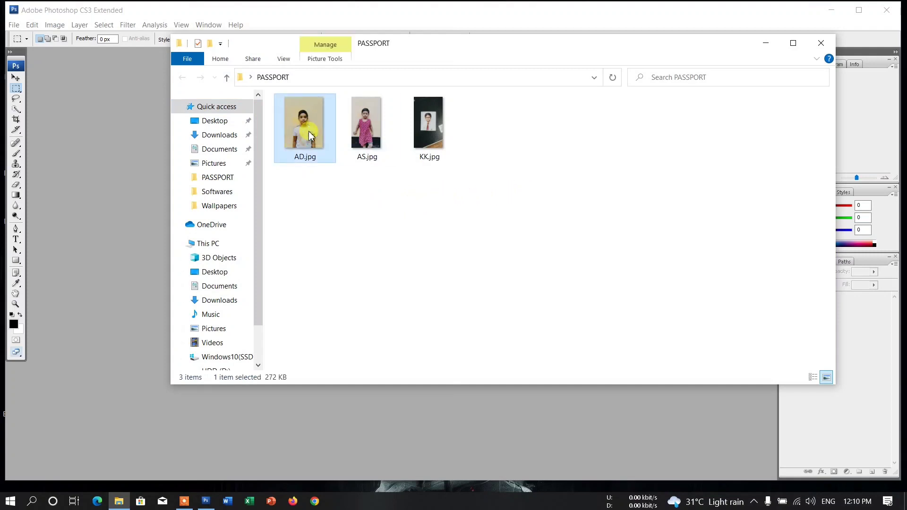
pyautogui.click(367, 135)
pyautogui.click(423, 131)
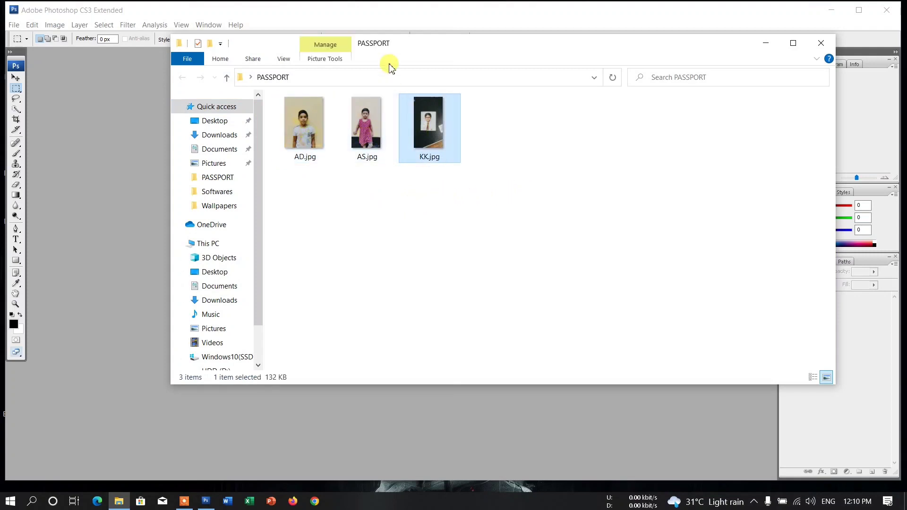
pyautogui.moveTo(410, 49); pyautogui.dragTo(467, 60)
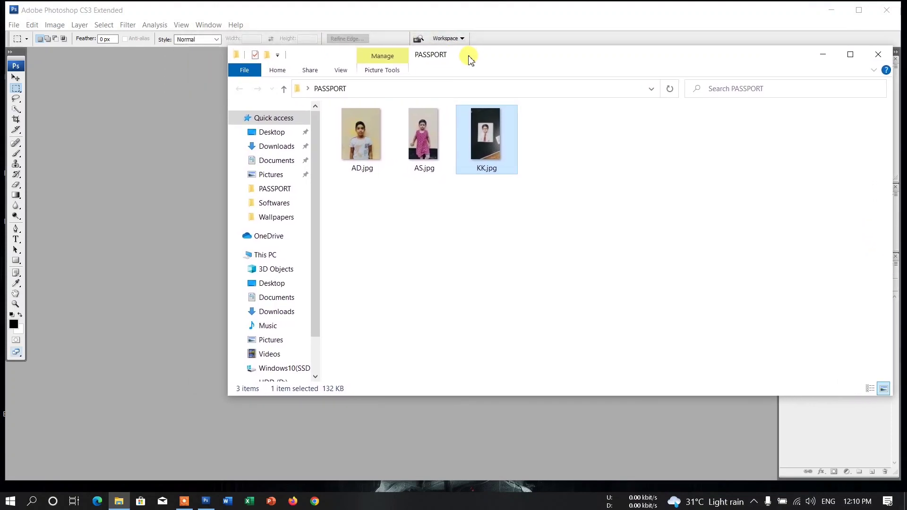
pyautogui.moveTo(470, 59)
pyautogui.mouseDown()
pyautogui.moveTo(468, 85)
pyautogui.moveTo(463, 73)
pyautogui.mouseUp()
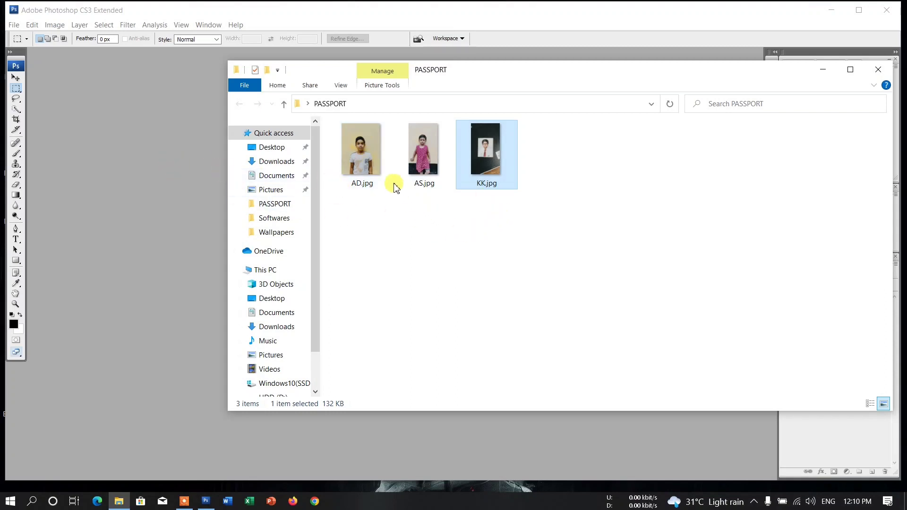
pyautogui.moveTo(531, 218)
pyautogui.mouseDown()
pyautogui.moveTo(470, 229)
pyautogui.moveTo(368, 175)
pyautogui.moveTo(356, 134)
pyautogui.moveTo(170, 218)
pyautogui.moveTo(138, 218)
pyautogui.mouseUp()
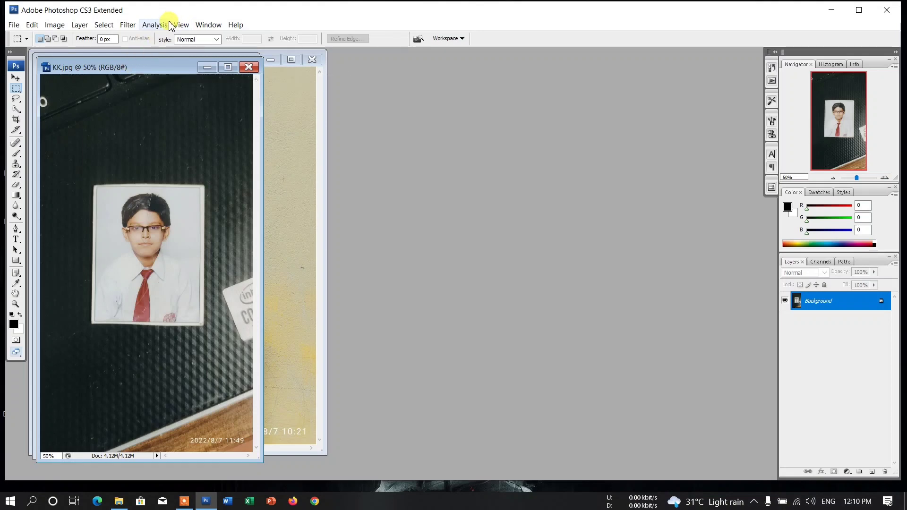
# Create a white A4 document at 300 pixels/inch from the International Paper preset and spread its window and the KK.jpg window apart.
pyautogui.click(15, 26)
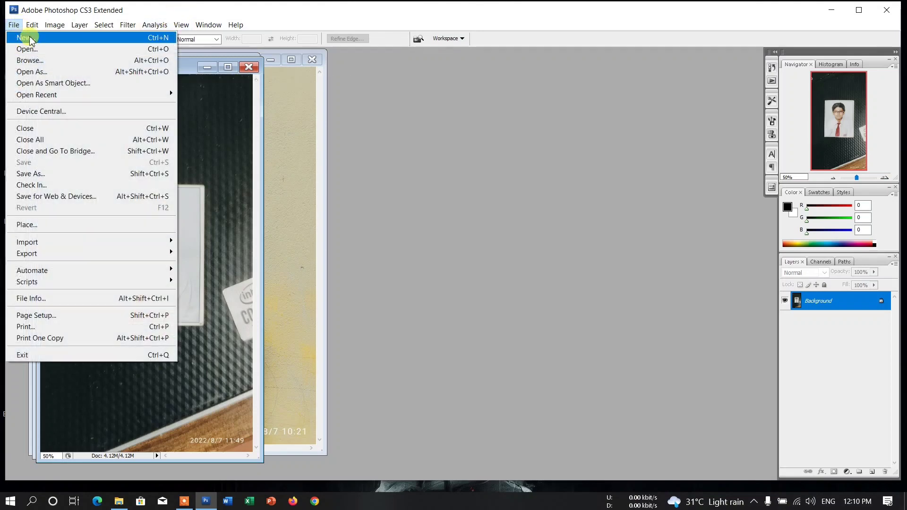
pyautogui.click(30, 40)
pyautogui.click(378, 146)
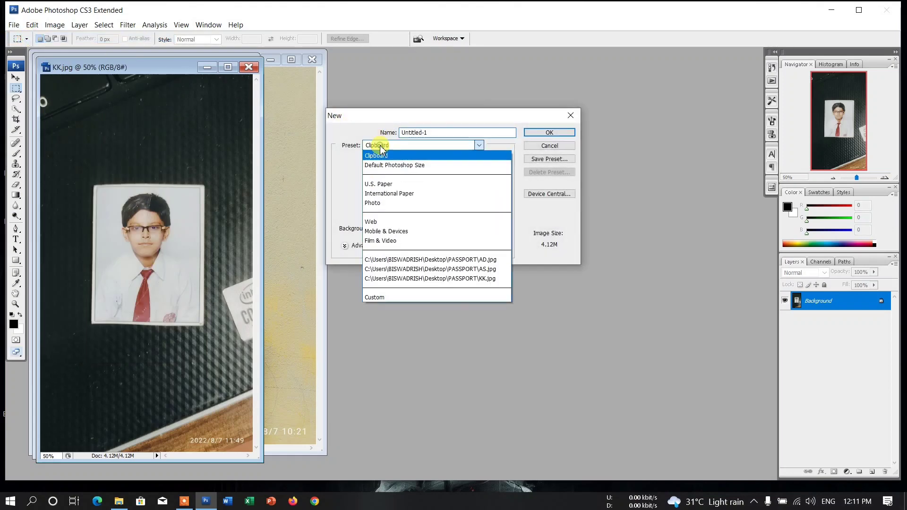
pyautogui.click(390, 193)
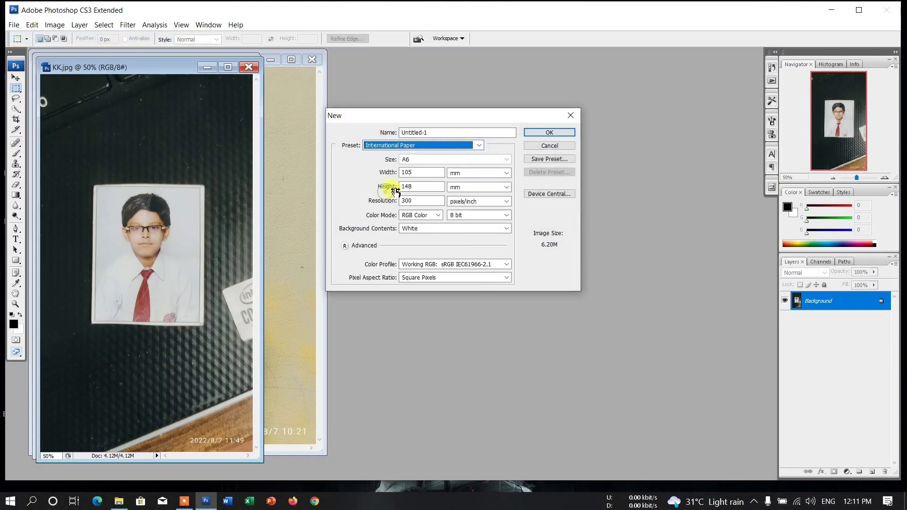
pyautogui.click(416, 160)
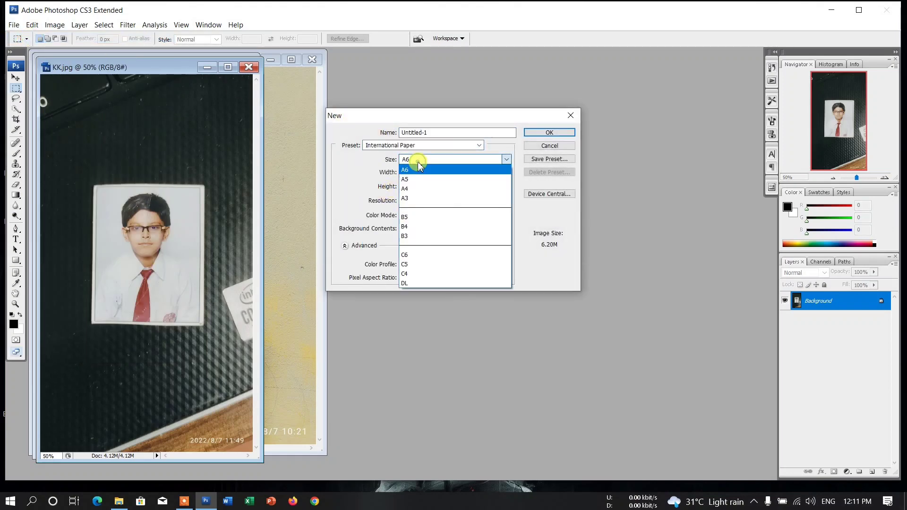
pyautogui.click(417, 189)
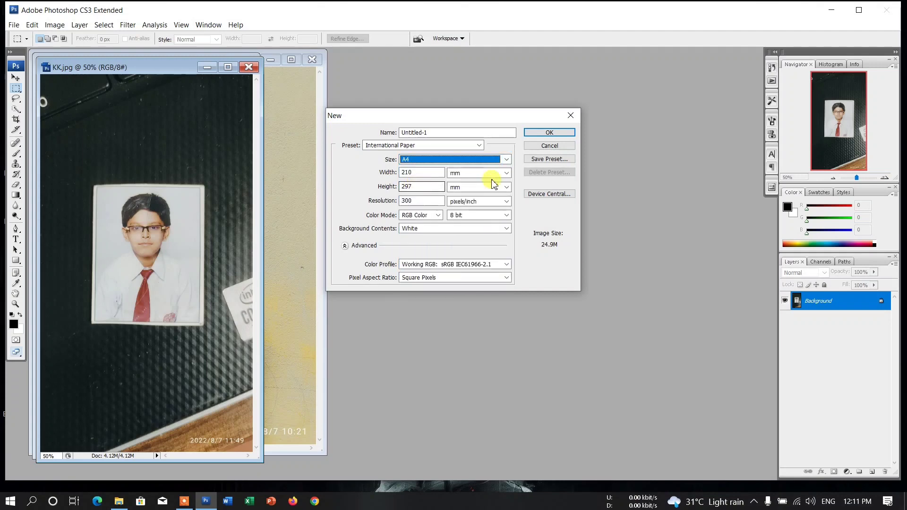
pyautogui.click(539, 137)
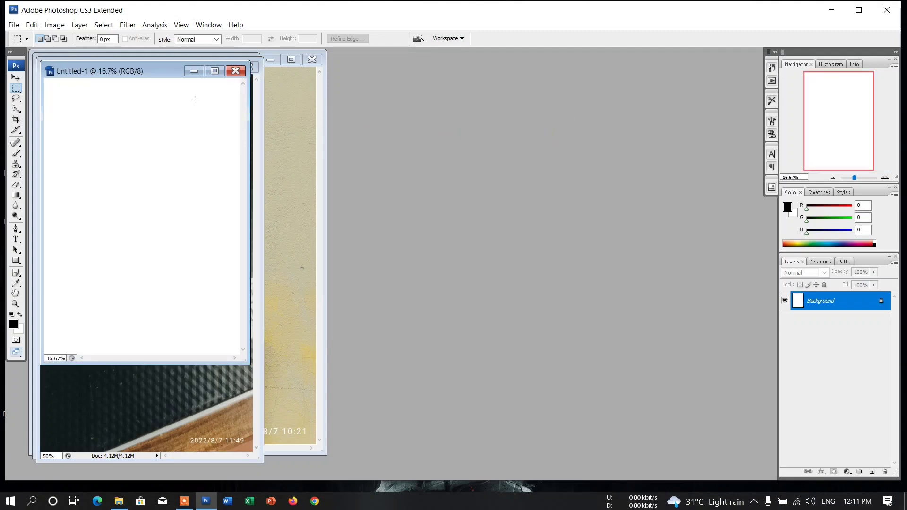
pyautogui.moveTo(150, 77); pyautogui.dragTo(566, 79)
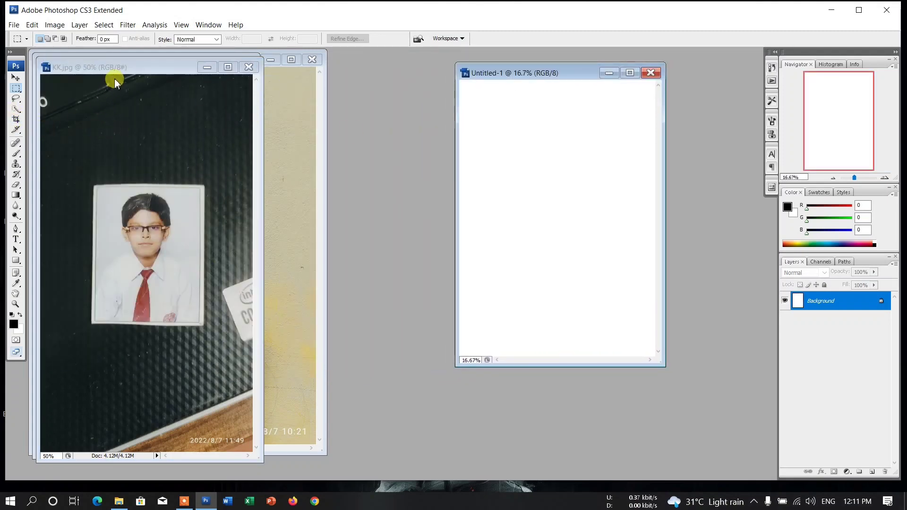
pyautogui.moveTo(138, 70); pyautogui.dragTo(309, 68)
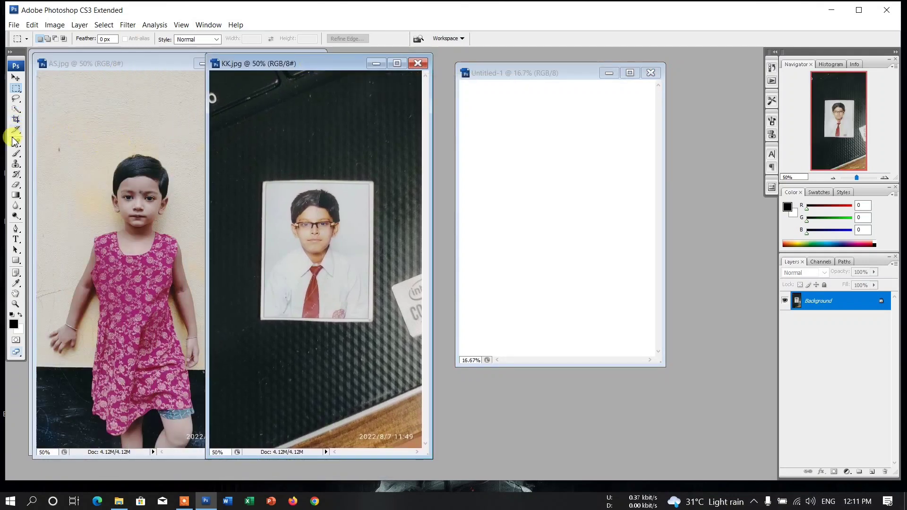
# Crop KK.jpg to the portrait inside its white border, at 1.22 in wide, 1.447 in high and 300 pixels/inch.
pyautogui.click(16, 119)
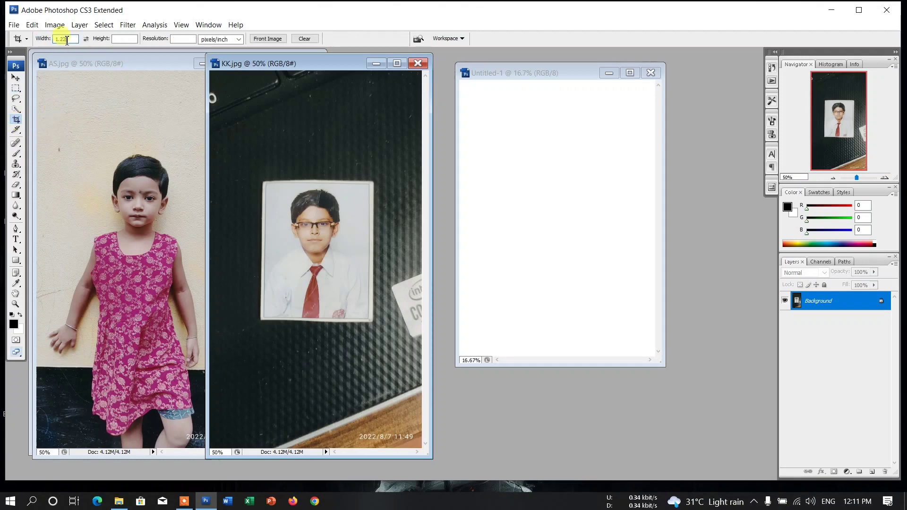
pyautogui.click(122, 40)
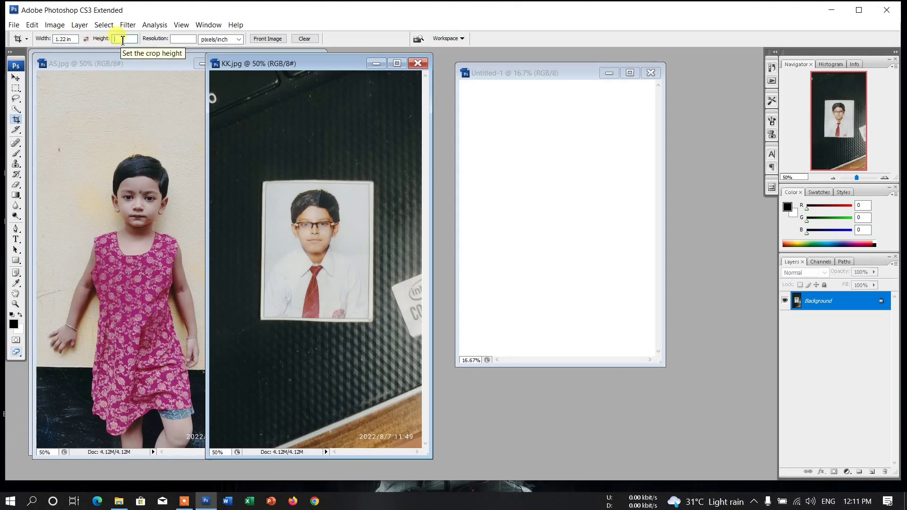
pyautogui.write('1.447')
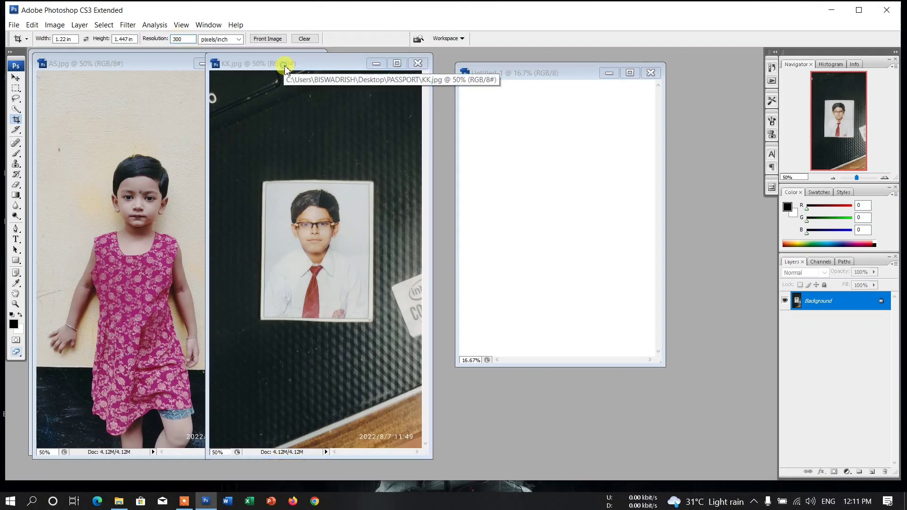
pyautogui.moveTo(285, 68); pyautogui.dragTo(297, 66)
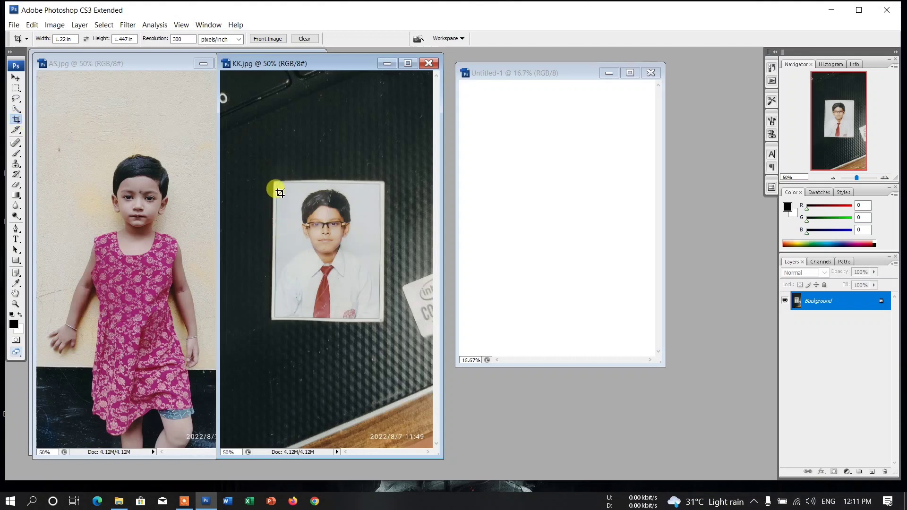
pyautogui.moveTo(280, 188); pyautogui.dragTo(377, 341)
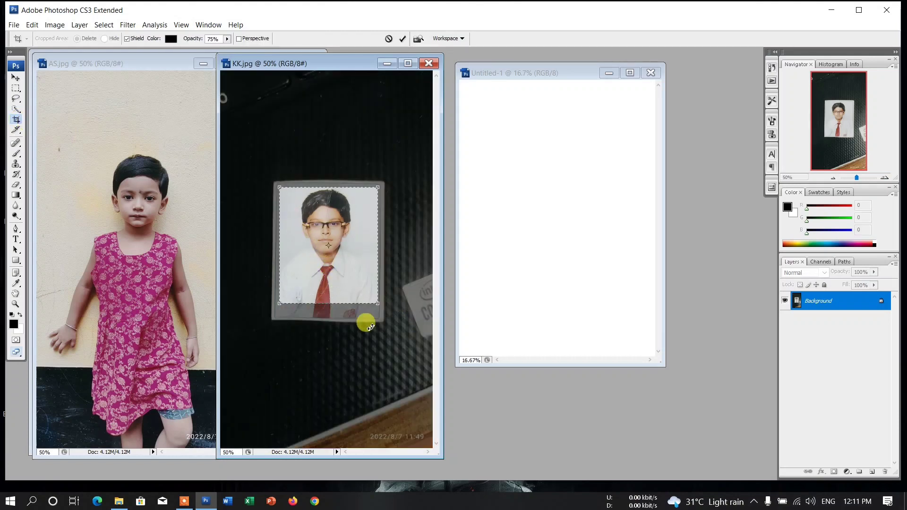
pyautogui.moveTo(341, 263); pyautogui.dragTo(356, 263)
pyautogui.rightClick(355, 263)
pyautogui.click(372, 267)
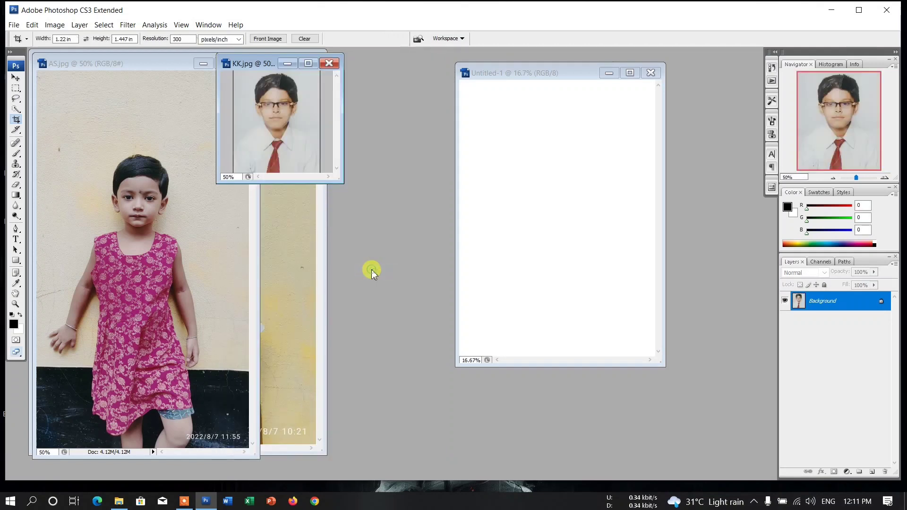
# Reposition and enlarge the KK.jpg window to fit the whole cropped portrait.
pyautogui.moveTo(263, 67); pyautogui.dragTo(338, 86)
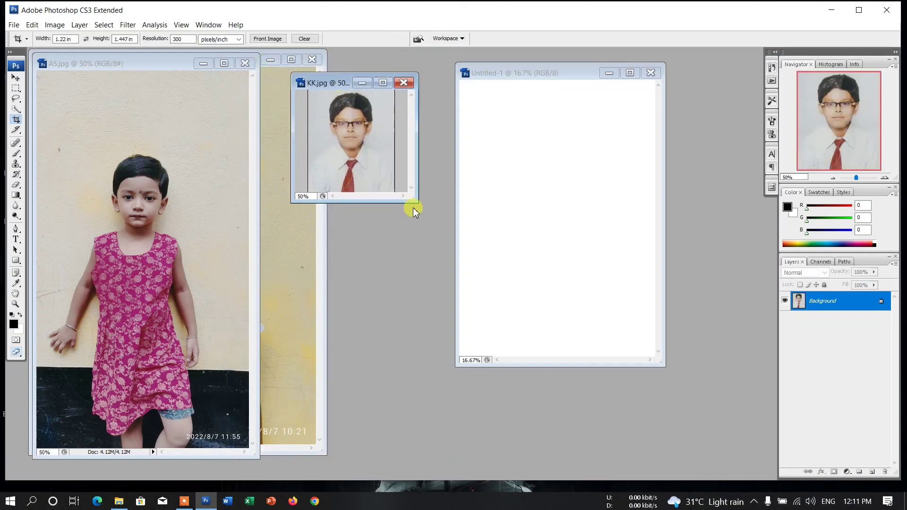
pyautogui.moveTo(414, 201); pyautogui.dragTo(434, 238)
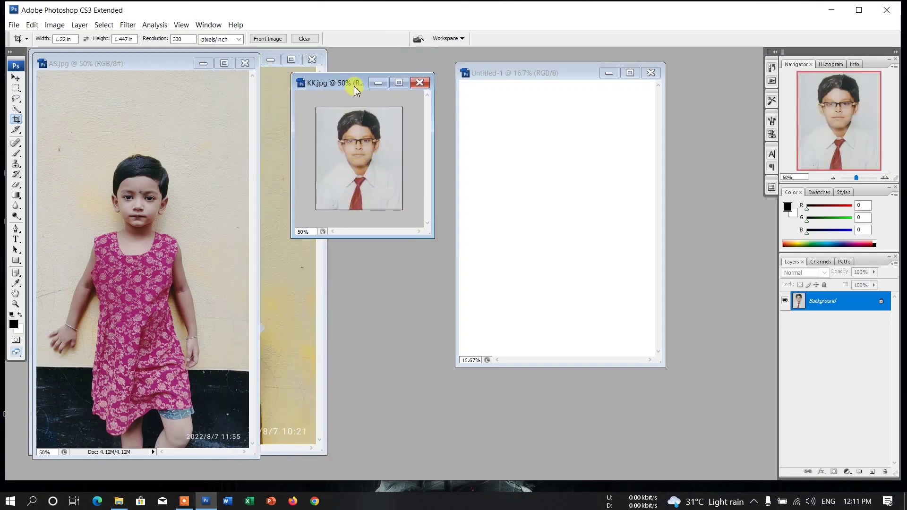
pyautogui.moveTo(355, 85); pyautogui.dragTo(359, 90)
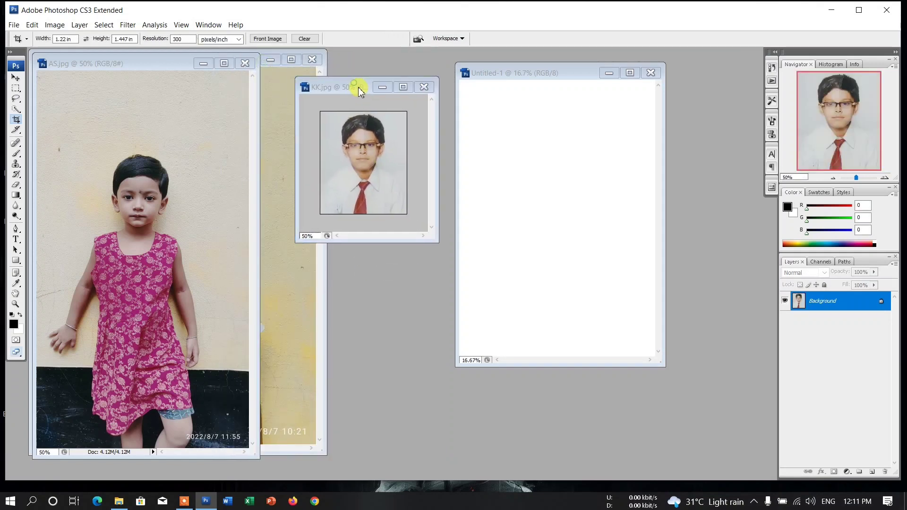
# Add a 2 px black centered stroke around the whole KK.jpg portrait, and deselect it.
pyautogui.click(33, 25)
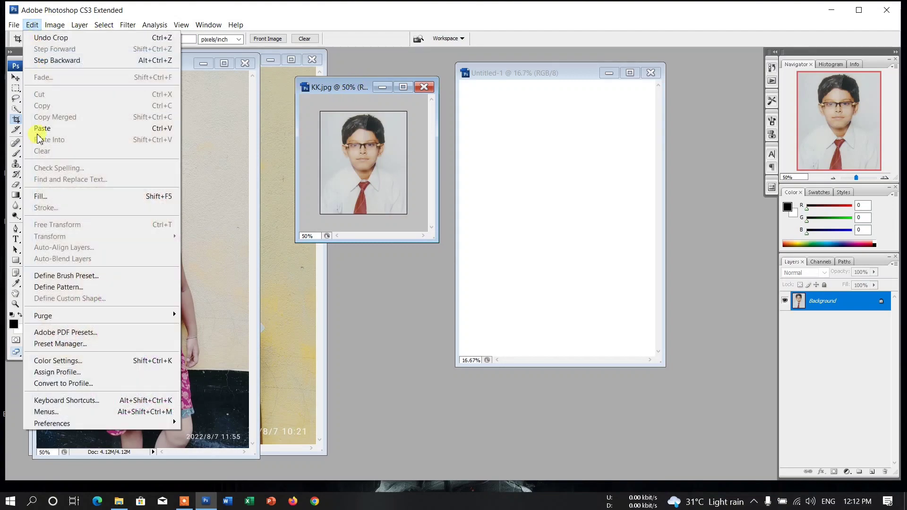
pyautogui.click(351, 87)
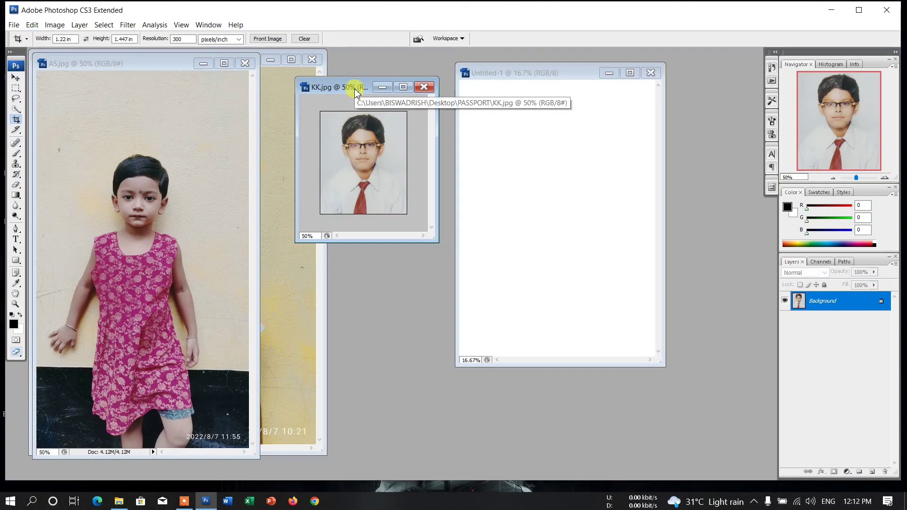
pyautogui.hotkey('ctrl', 'a')
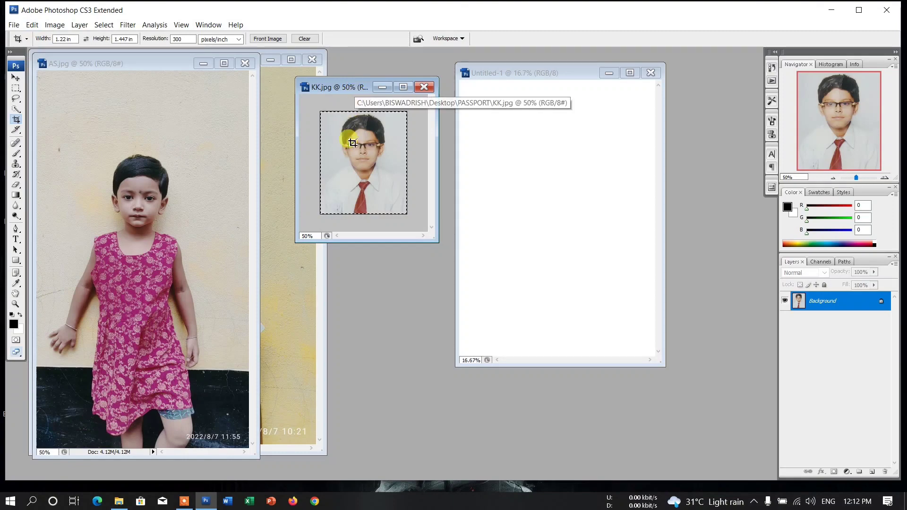
pyautogui.click(33, 24)
pyautogui.click(47, 208)
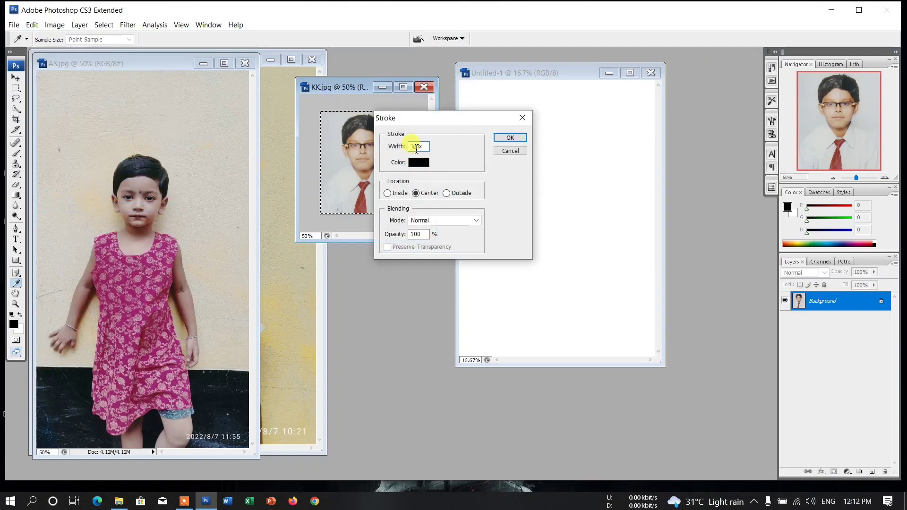
pyautogui.click(416, 149)
pyautogui.press('BackSpace')
pyautogui.write('2')
pyautogui.click(502, 141)
pyautogui.press('c')
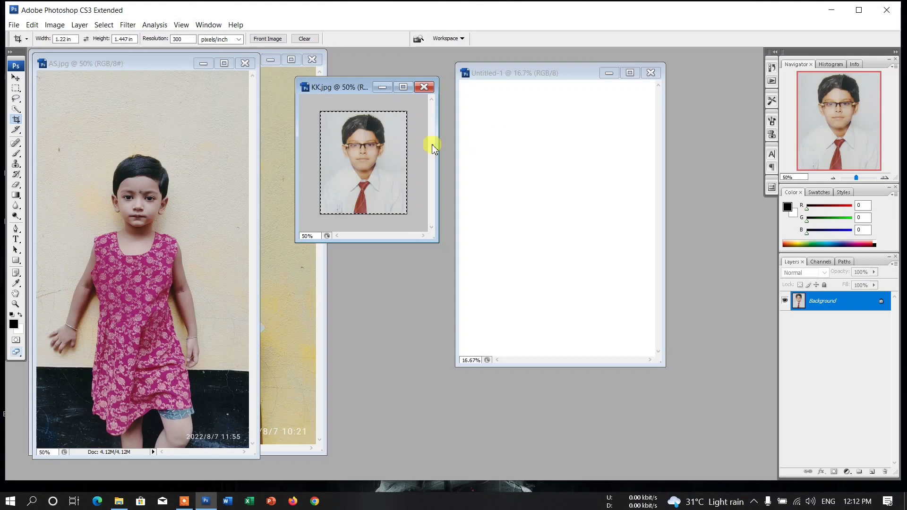
pyautogui.click(17, 89)
pyautogui.click(328, 111)
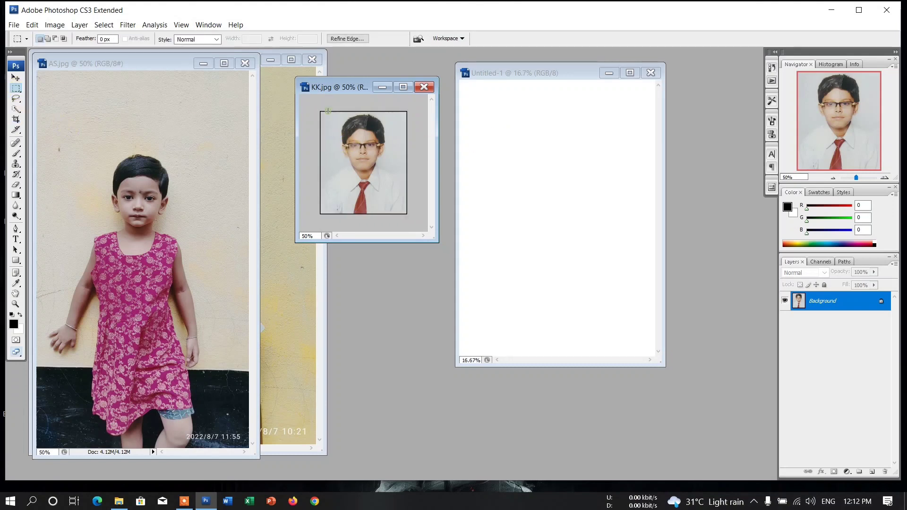
# Copy the bordered portrait into the blank A4 document with the Move tool, and close KK.jpg.
pyautogui.click(16, 77)
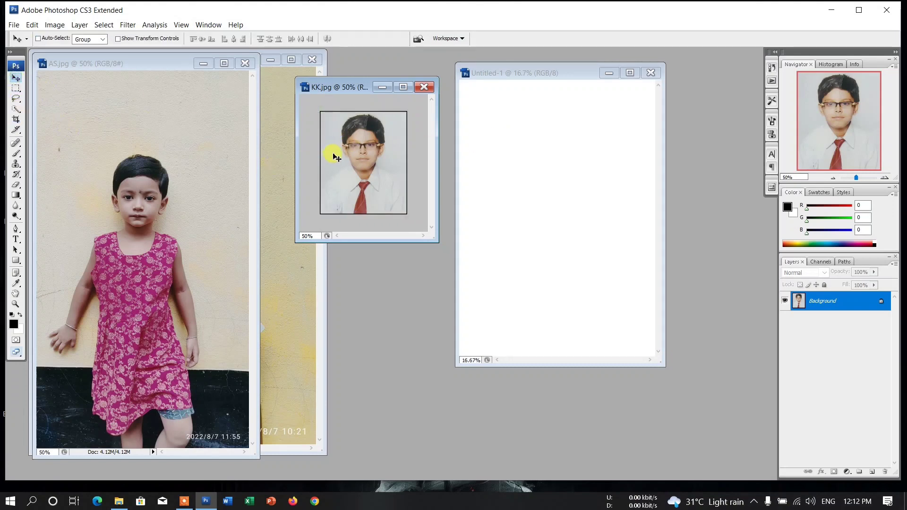
pyautogui.moveTo(340, 159); pyautogui.dragTo(507, 137)
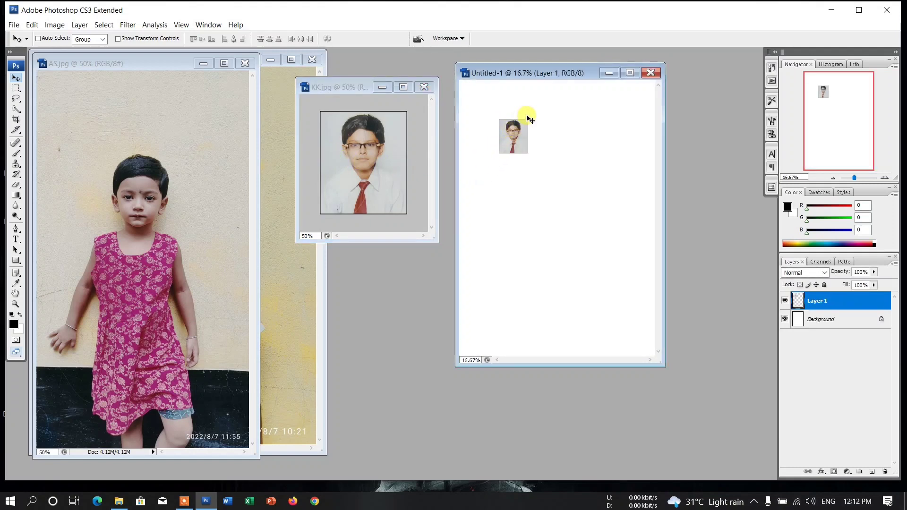
pyautogui.click(425, 88)
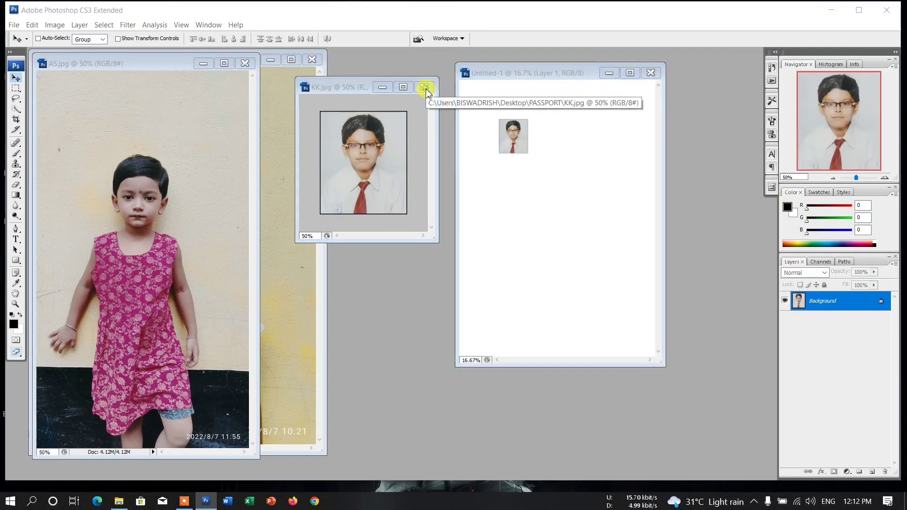
pyautogui.click(456, 195)
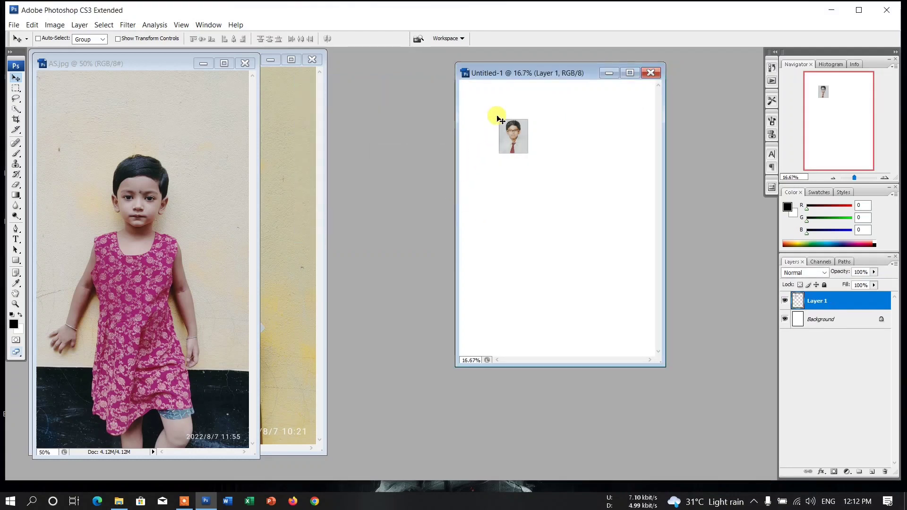
# Move the A4 document window aside and place the bordered portrait in the page's upper-left corner.
pyautogui.moveTo(519, 72); pyautogui.dragTo(475, 74)
pyautogui.click(472, 131)
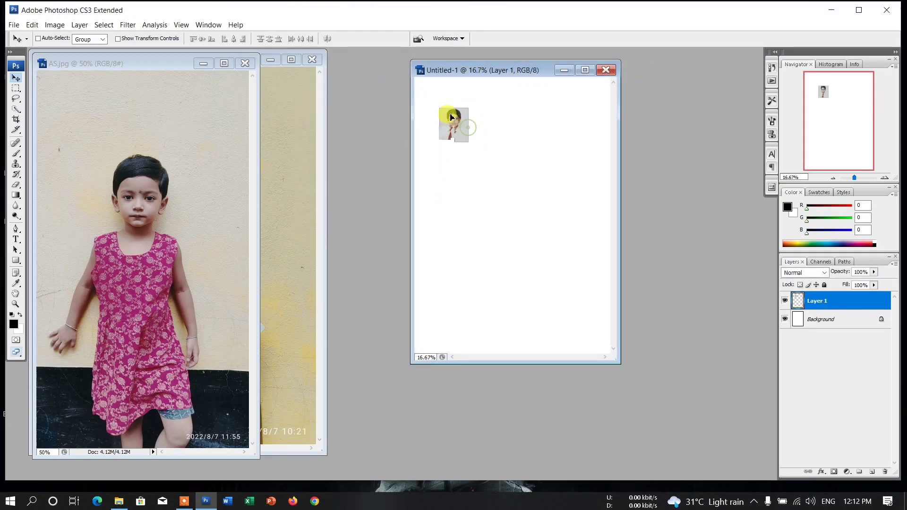
pyautogui.moveTo(451, 117); pyautogui.dragTo(434, 92)
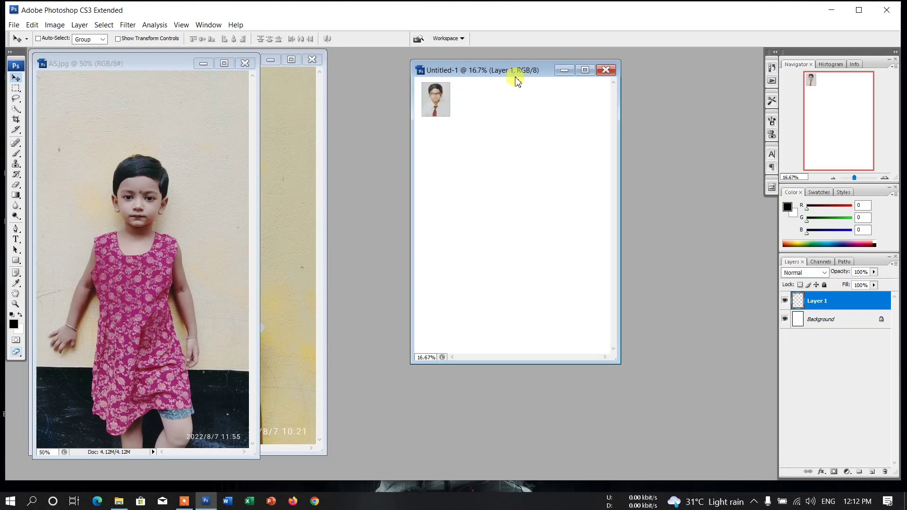
# Enlarge the view of the A4 page and duplicate the portrait into a spaced row of six across its top.
pyautogui.click(585, 69)
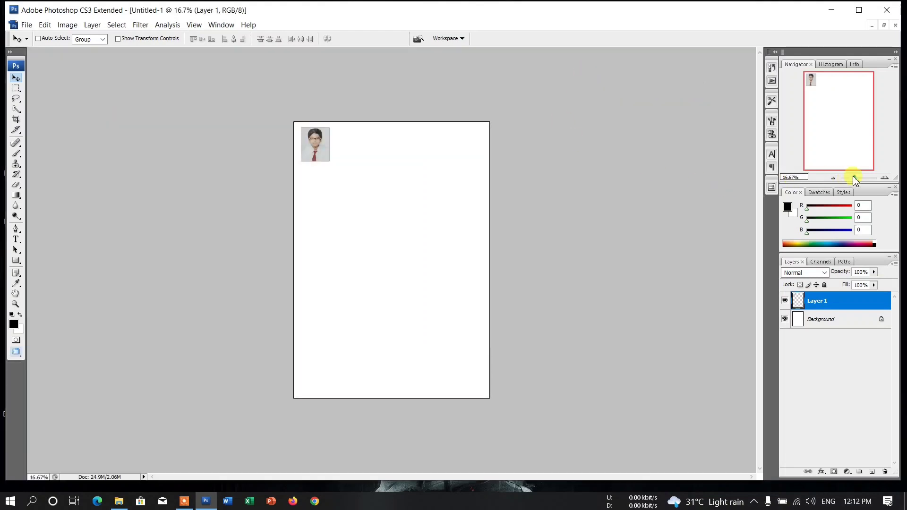
pyautogui.moveTo(856, 181); pyautogui.dragTo(858, 180)
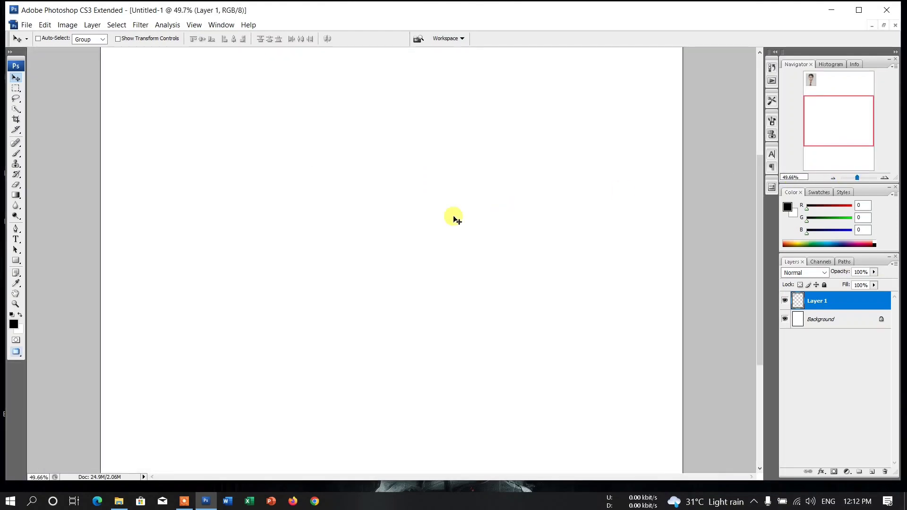
pyautogui.scroll(5, 304, 257)
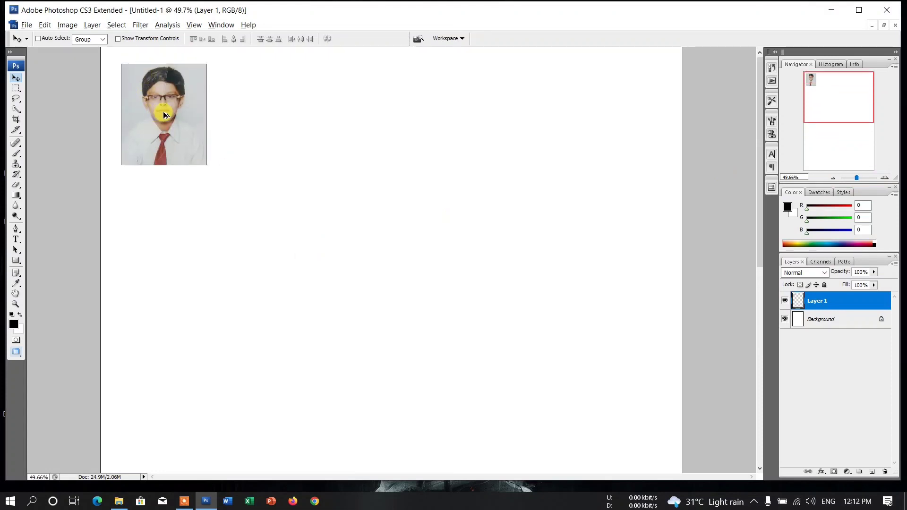
pyautogui.moveTo(164, 114); pyautogui.dragTo(252, 118)
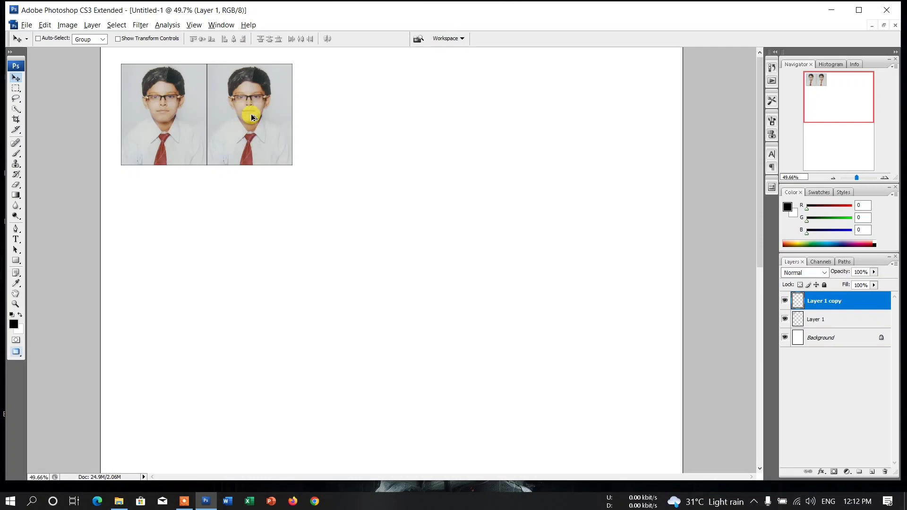
pyautogui.moveTo(252, 115); pyautogui.dragTo(632, 123)
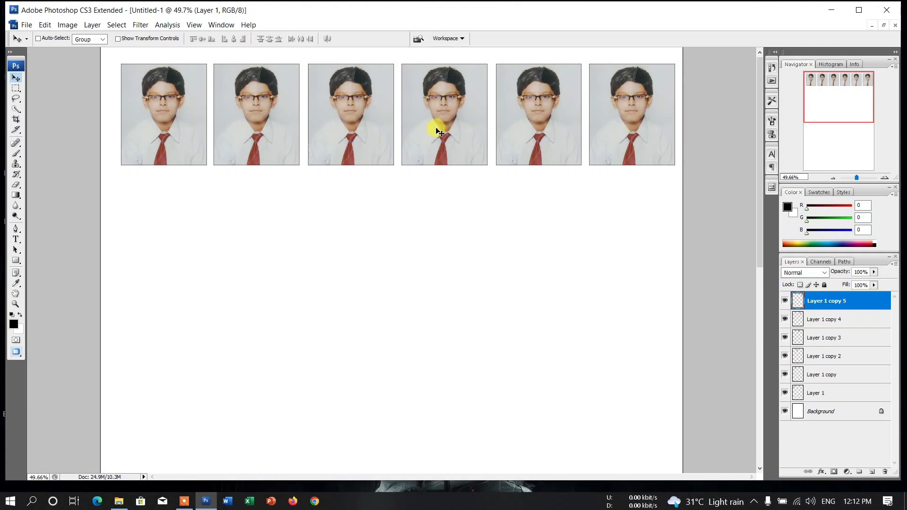
# Show the transform controls, select all six portraits and shift the row slightly toward the page's left edge to even the side margins.
pyautogui.click(628, 122)
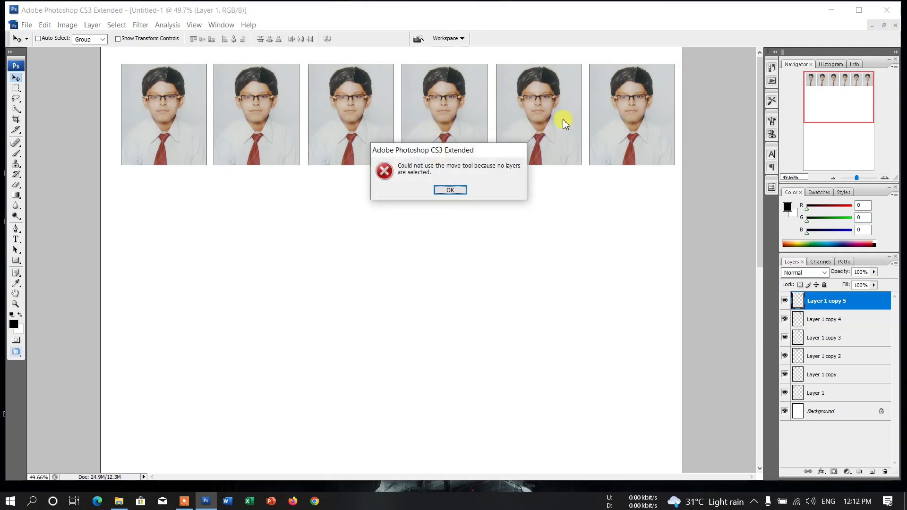
pyautogui.click(445, 191)
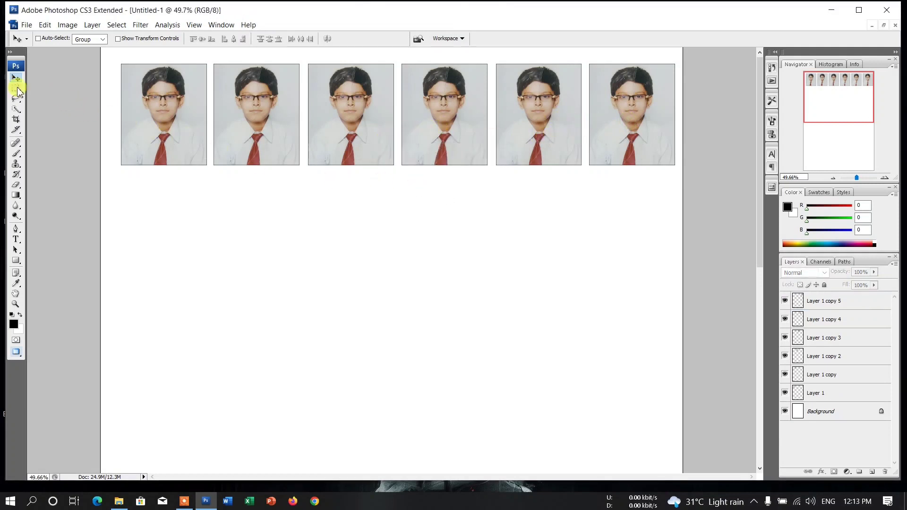
pyautogui.click(117, 38)
pyautogui.rightClick(179, 97)
pyautogui.click(192, 96)
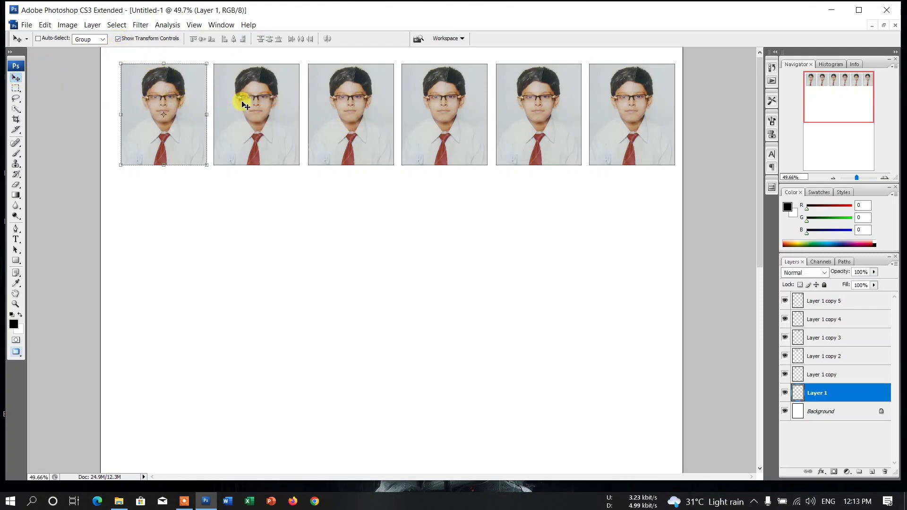
pyautogui.keyDown('ctrl'); pyautogui.keyDown('shift'); pyautogui.click(270, 105); pyautogui.keyUp('shift'); pyautogui.keyUp('ctrl')
pyautogui.keyDown('ctrl'); pyautogui.keyDown('shift'); pyautogui.click(348, 106); pyautogui.keyUp('shift'); pyautogui.keyUp('ctrl')
pyautogui.keyDown('ctrl'); pyautogui.keyDown('shift'); pyautogui.click(442, 112); pyautogui.keyUp('shift'); pyautogui.keyUp('ctrl')
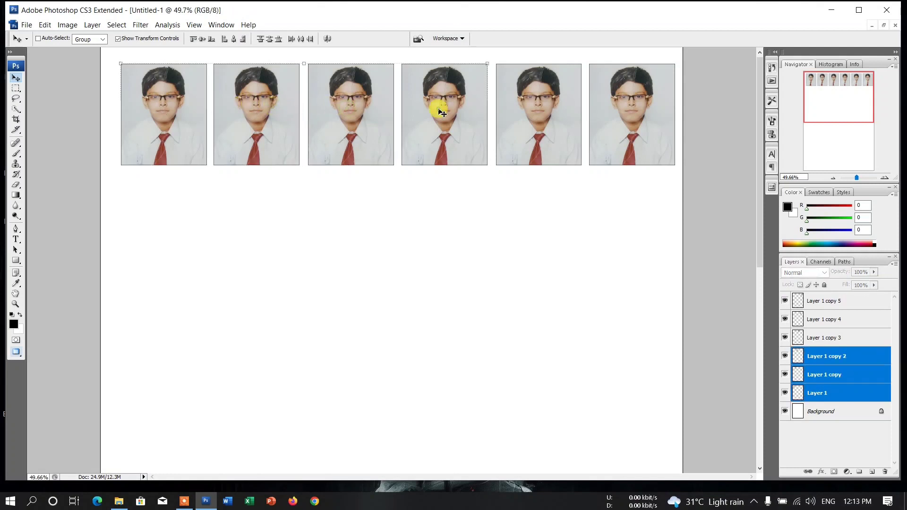
pyautogui.keyDown('ctrl'); pyautogui.keyDown('shift'); pyautogui.click(526, 112); pyautogui.keyUp('shift'); pyautogui.keyUp('ctrl')
pyautogui.keyDown('ctrl'); pyautogui.keyDown('shift'); pyautogui.click(605, 111); pyautogui.keyUp('shift'); pyautogui.keyUp('ctrl')
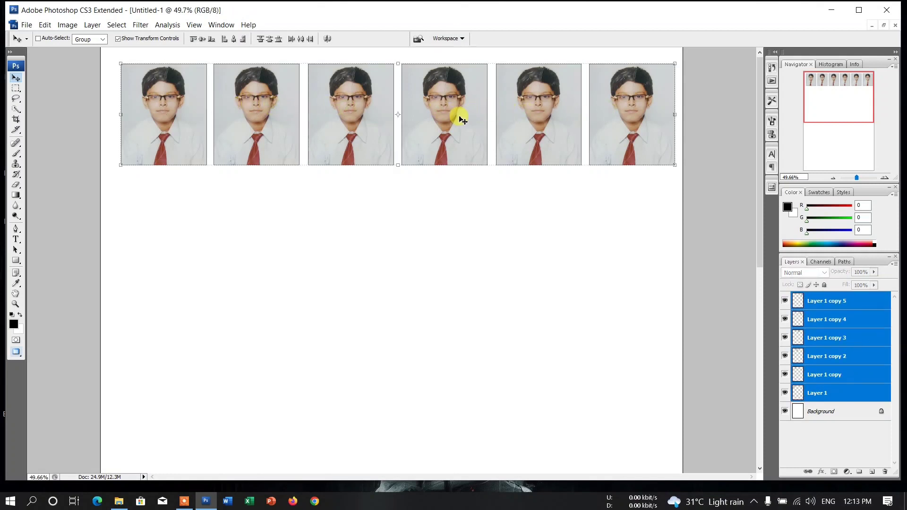
pyautogui.moveTo(464, 120)
pyautogui.mouseDown()
pyautogui.moveTo(450, 138)
pyautogui.moveTo(452, 118)
pyautogui.mouseUp()
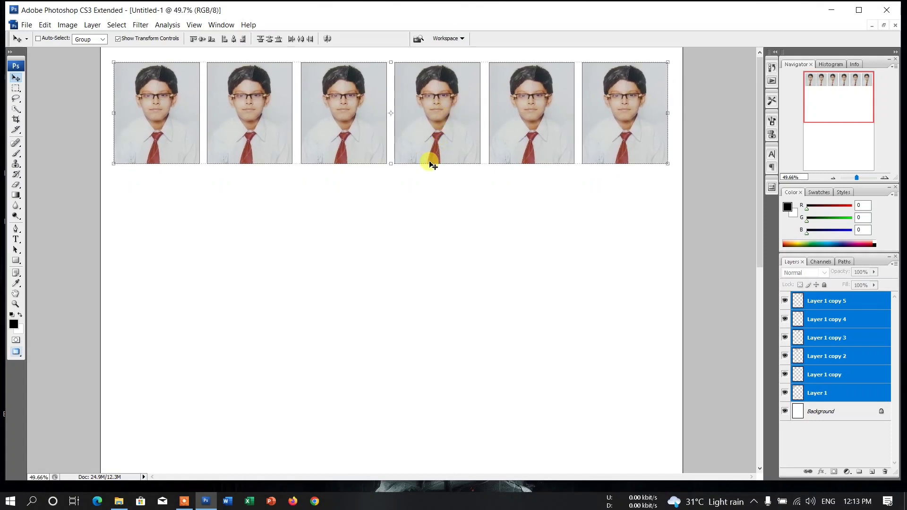
# Return the A4 document to a floating window, move AS.jpg aside and bring AD.jpg to the front.
pyautogui.click(16, 250)
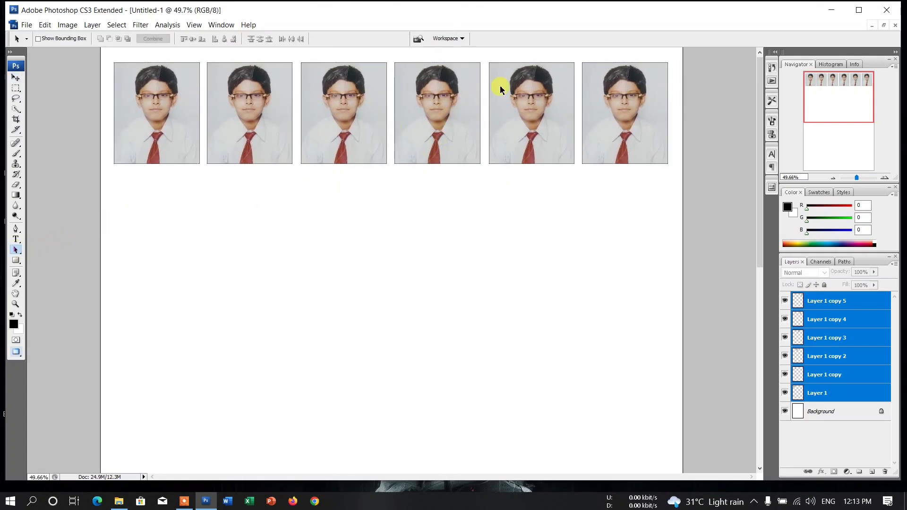
pyautogui.click(884, 26)
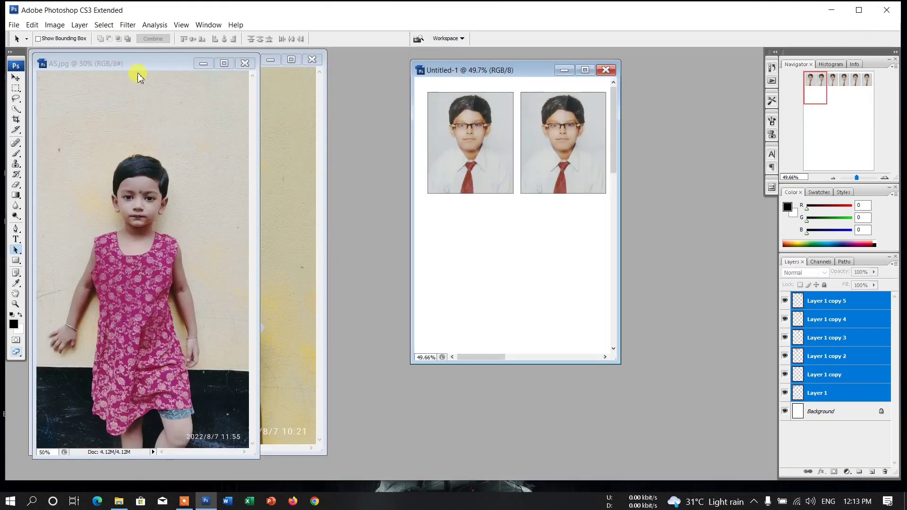
pyautogui.moveTo(138, 76); pyautogui.dragTo(194, 82)
pyautogui.click(127, 58)
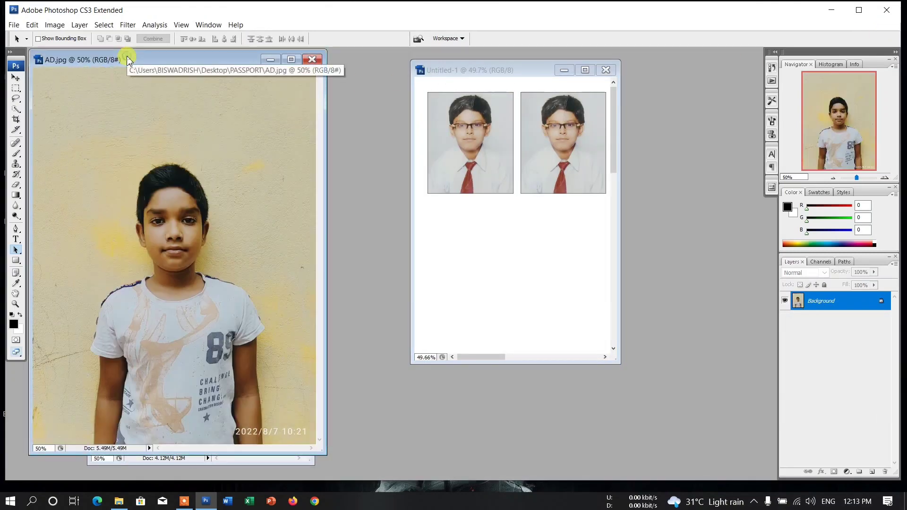
# Crop AD.jpg to the boy's head and shoulders at 1.22 in wide, 1.447 in high and 300 pixels/inch.
pyautogui.click(17, 119)
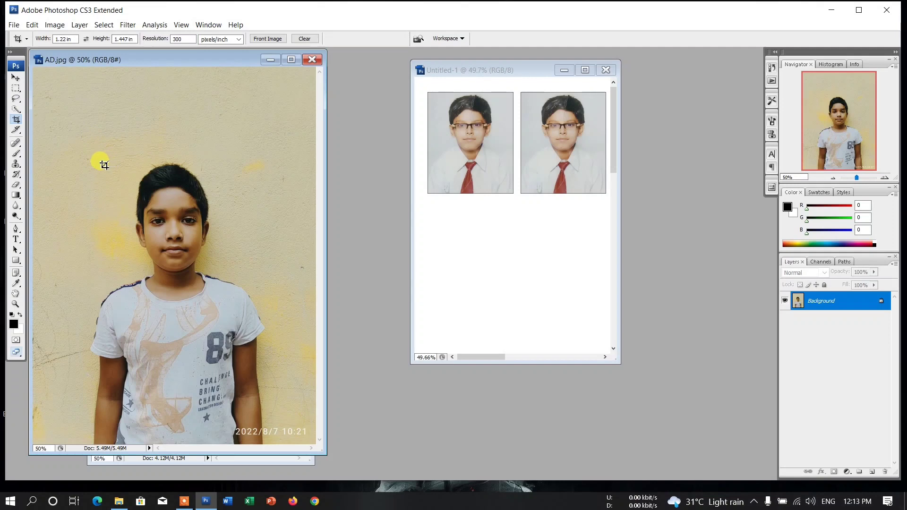
pyautogui.moveTo(104, 164); pyautogui.dragTo(238, 349)
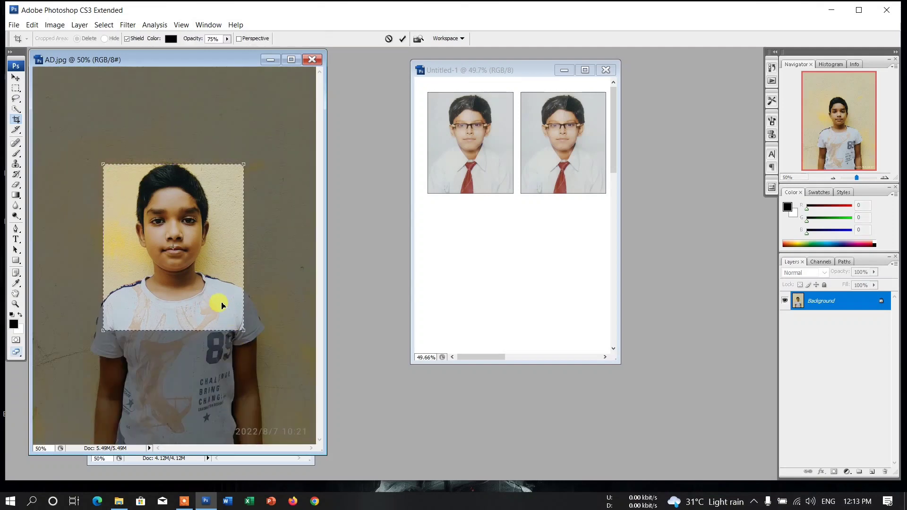
pyautogui.moveTo(221, 306); pyautogui.dragTo(219, 301)
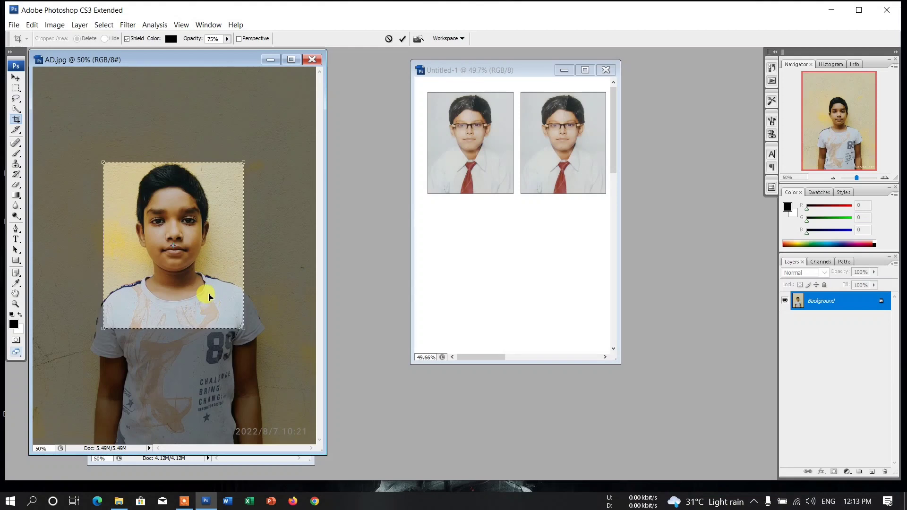
pyautogui.moveTo(241, 327); pyautogui.dragTo(250, 339)
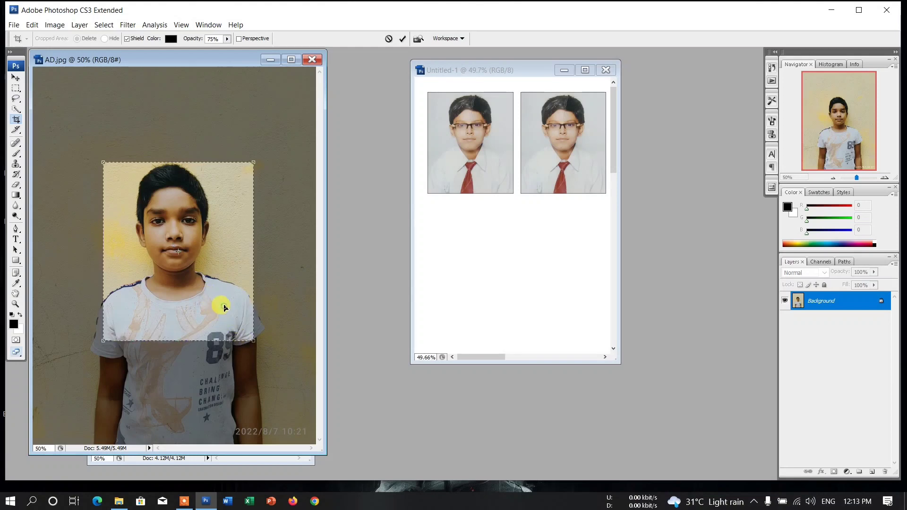
pyautogui.moveTo(225, 306); pyautogui.dragTo(221, 300)
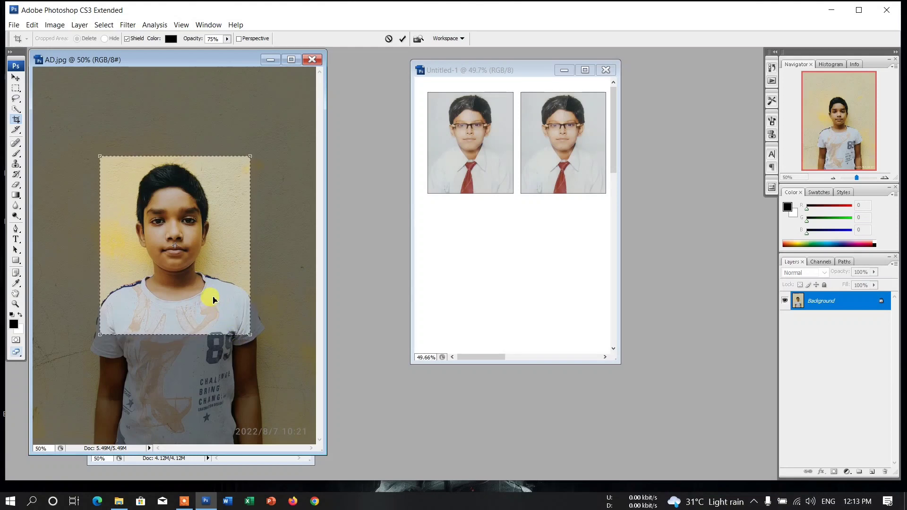
pyautogui.doubleClick(213, 299)
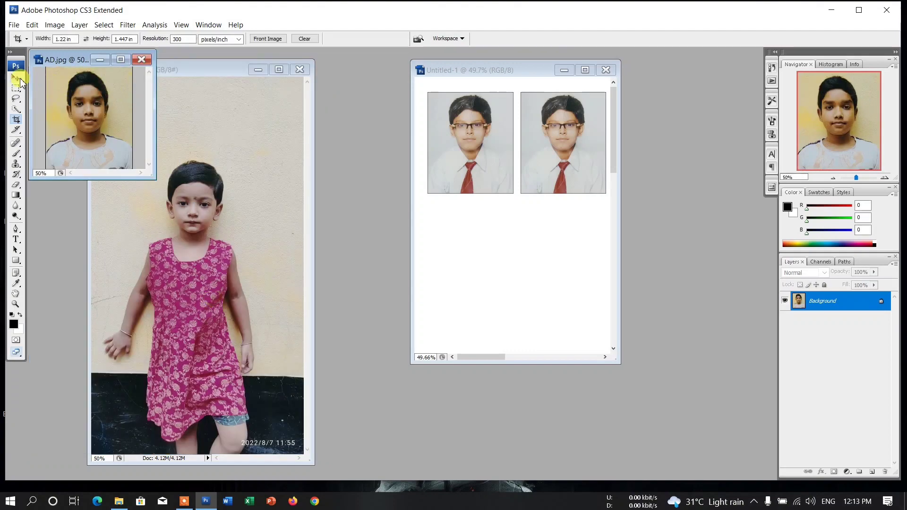
# Select the whole cropped AD.jpg portrait and add a 2 px black centered stroke around it.
pyautogui.doubleClick(77, 60)
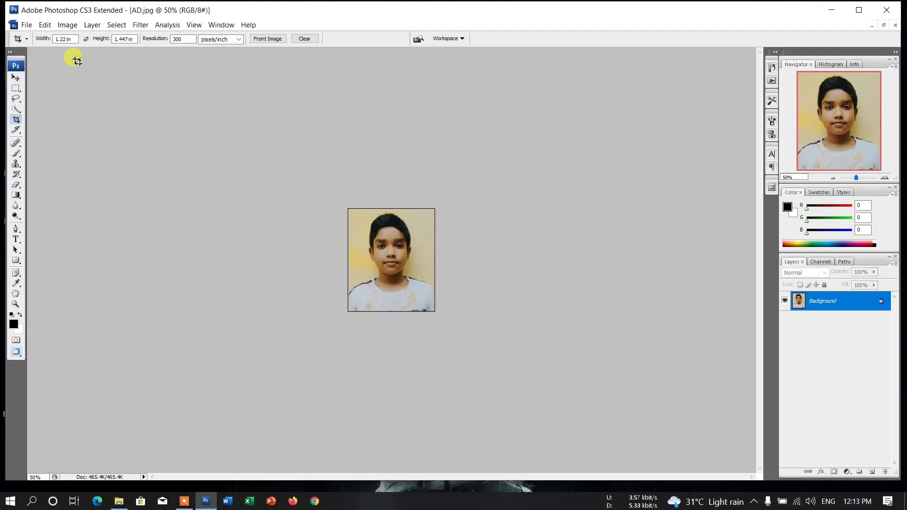
pyautogui.click(44, 24)
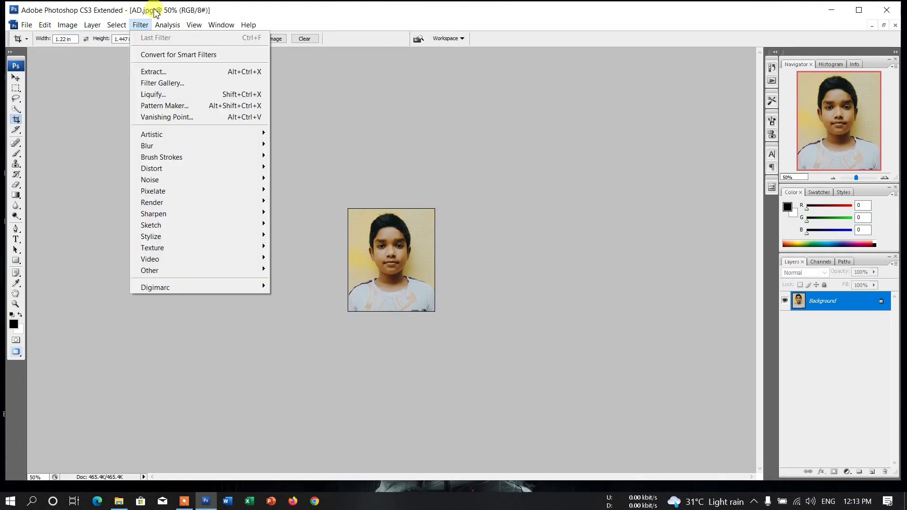
pyautogui.click(153, 8)
pyautogui.hotkey('ctrl', 'a')
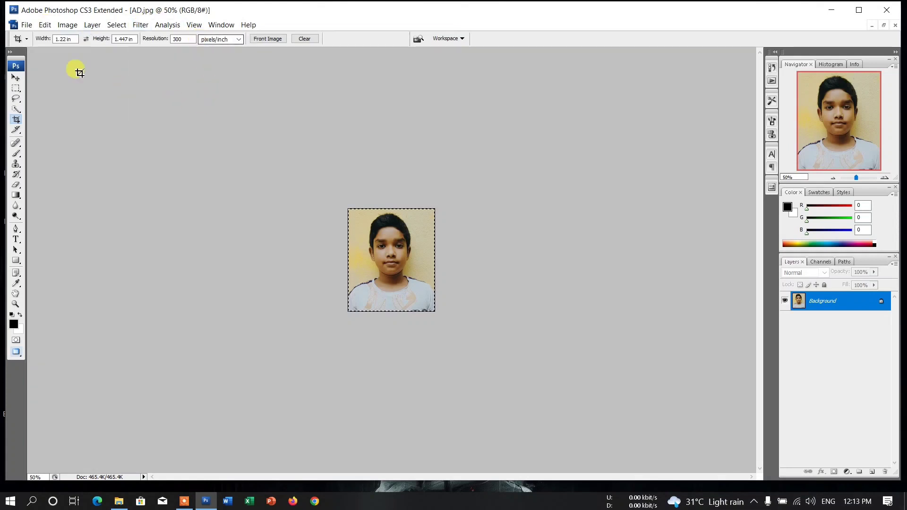
pyautogui.click(45, 25)
pyautogui.click(59, 208)
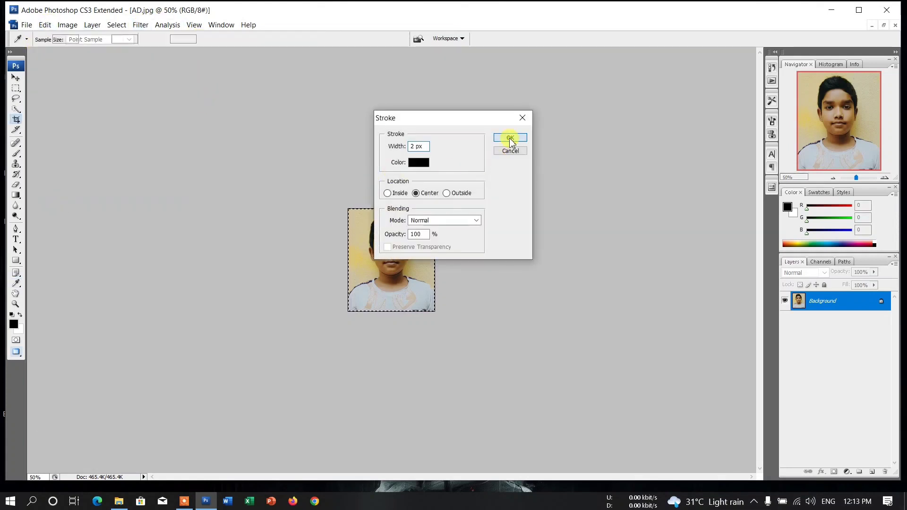
pyautogui.click(510, 138)
# Copy the bordered AD.jpg portrait into the A4 document with the Move tool, below the first portrait of the top row.
pyautogui.click(883, 24)
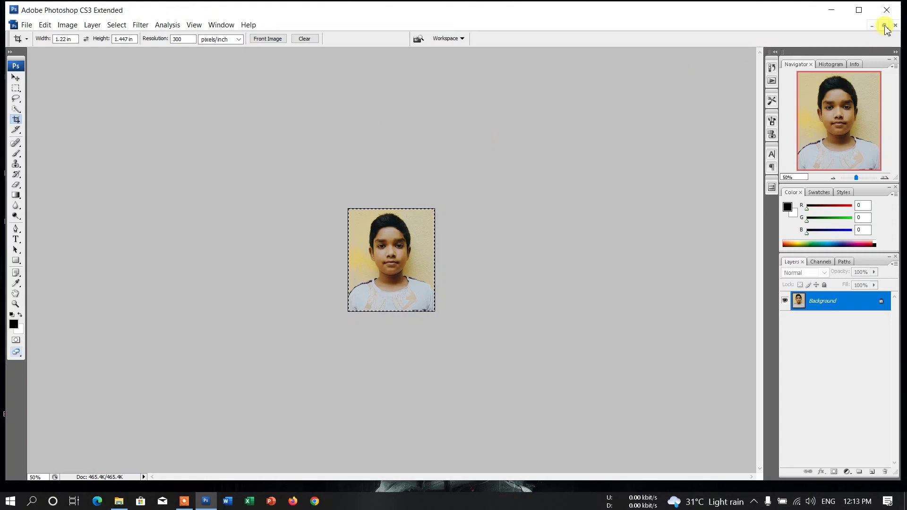
pyautogui.click(15, 88)
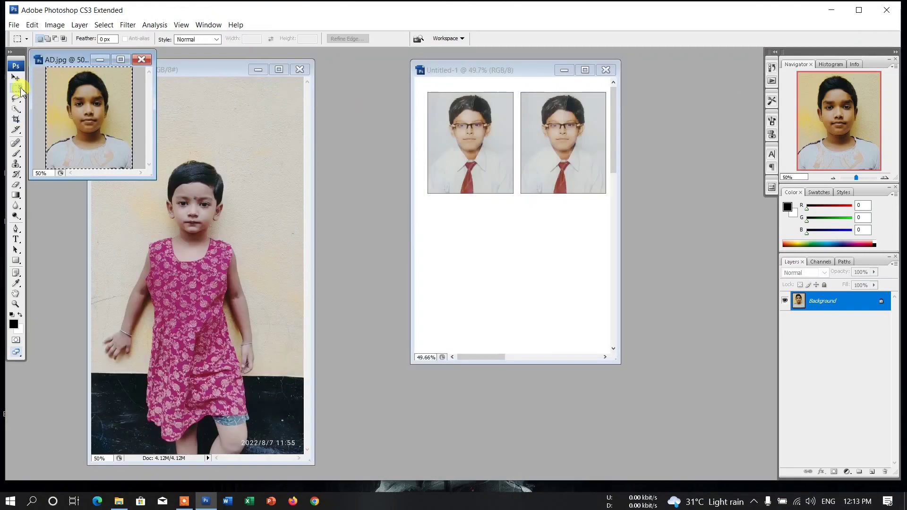
pyautogui.click(16, 78)
pyautogui.moveTo(81, 94); pyautogui.dragTo(467, 223)
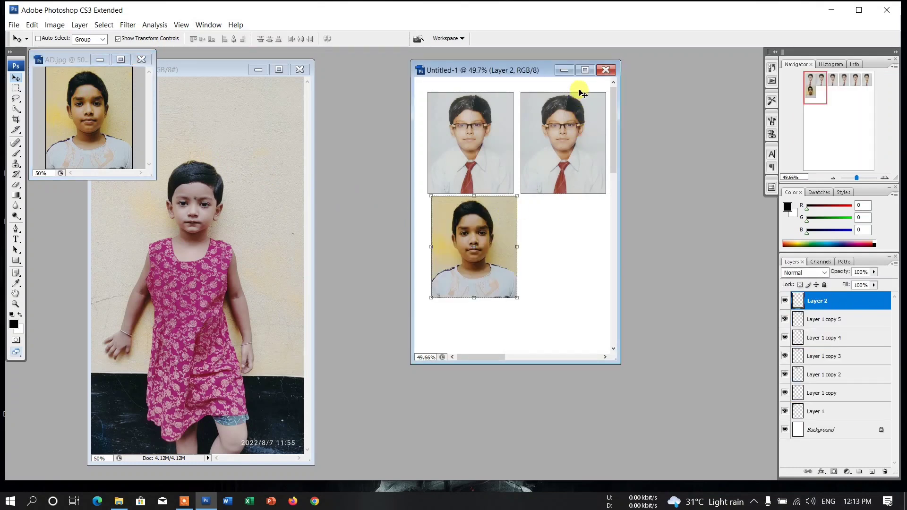
# Align the AD.jpg portrait under the first row and duplicate it into a second row of six matching the columns above.
pyautogui.click(586, 70)
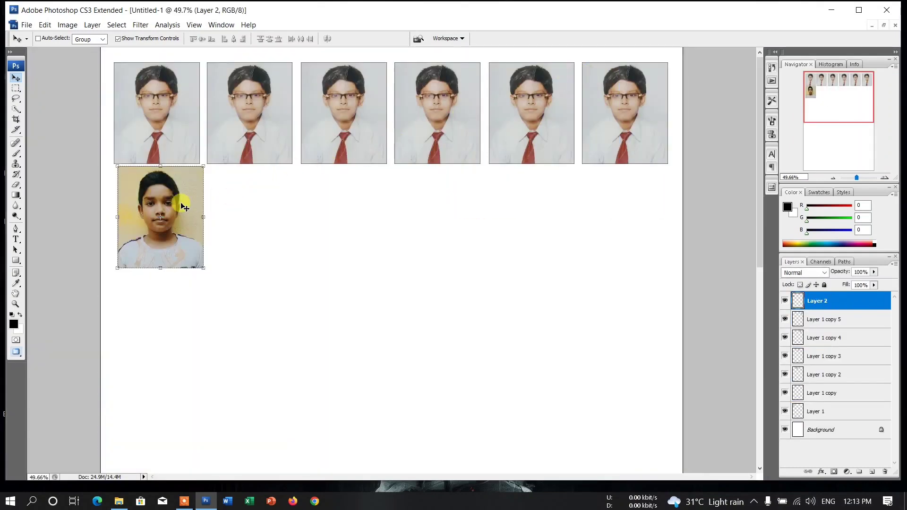
pyautogui.moveTo(187, 202); pyautogui.dragTo(647, 215)
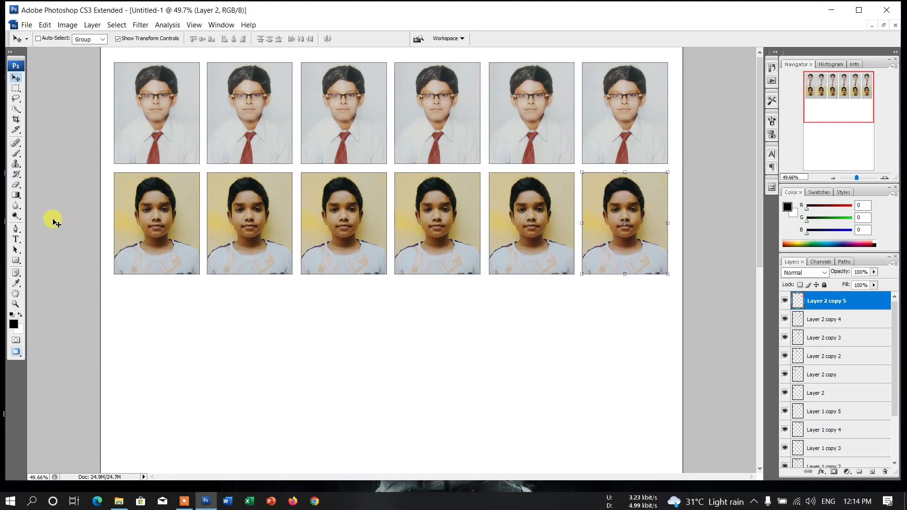
pyautogui.click(18, 250)
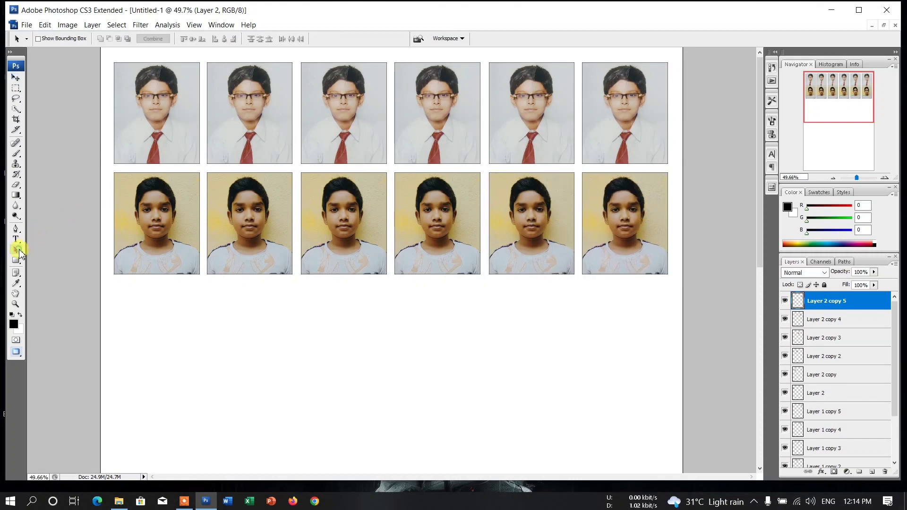
# Return the A4 document to a floating window and close AD.jpg.
pyautogui.click(885, 26)
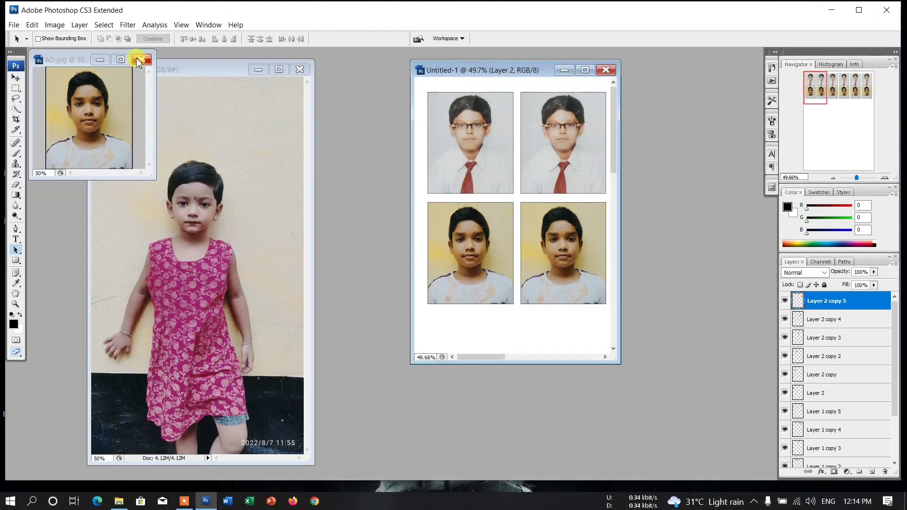
pyautogui.click(141, 59)
pyautogui.click(454, 195)
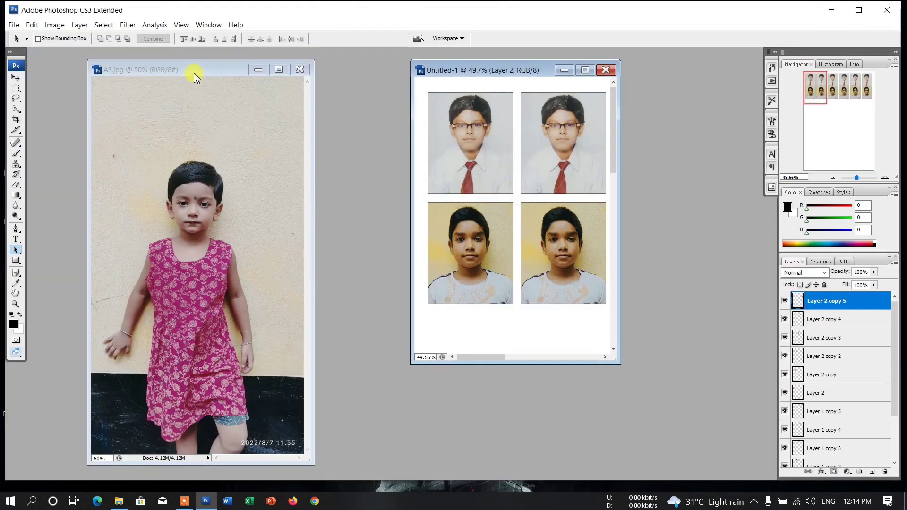
# Frame the child's head and shoulders in AS.jpg with the Crop tool set to 1.22 in by 1.447 in at 300 pixels/inch.
pyautogui.moveTo(196, 77); pyautogui.dragTo(206, 71)
pyautogui.click(16, 119)
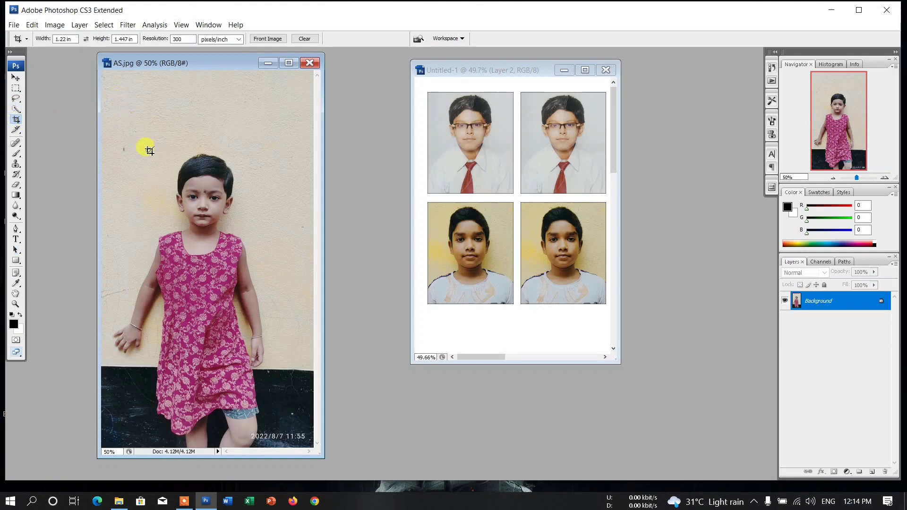
pyautogui.moveTo(149, 150); pyautogui.dragTo(226, 244)
pyautogui.moveTo(153, 263); pyautogui.dragTo(160, 255)
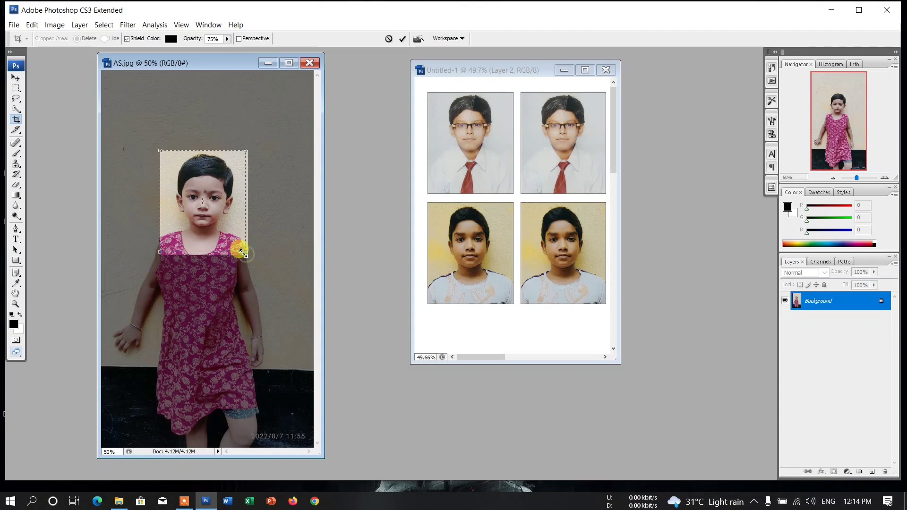
pyautogui.moveTo(240, 251); pyautogui.dragTo(240, 250)
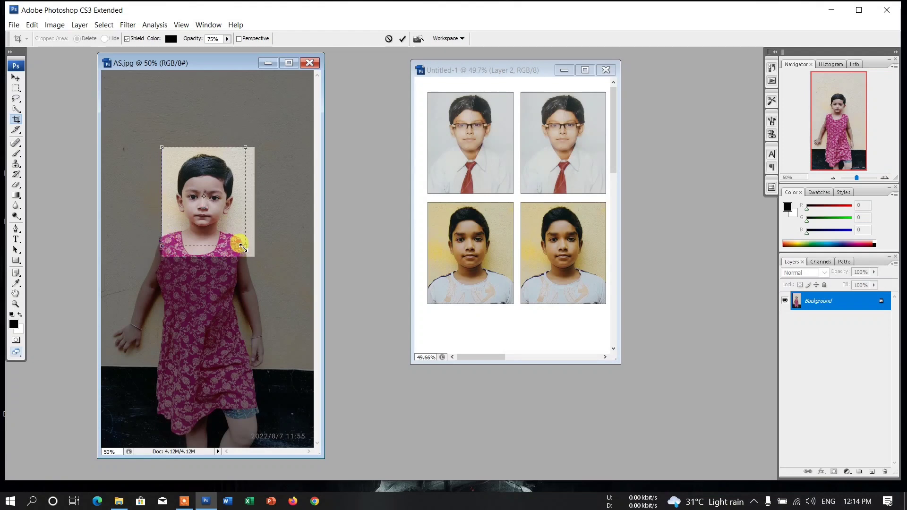
pyautogui.moveTo(243, 248); pyautogui.dragTo(245, 246)
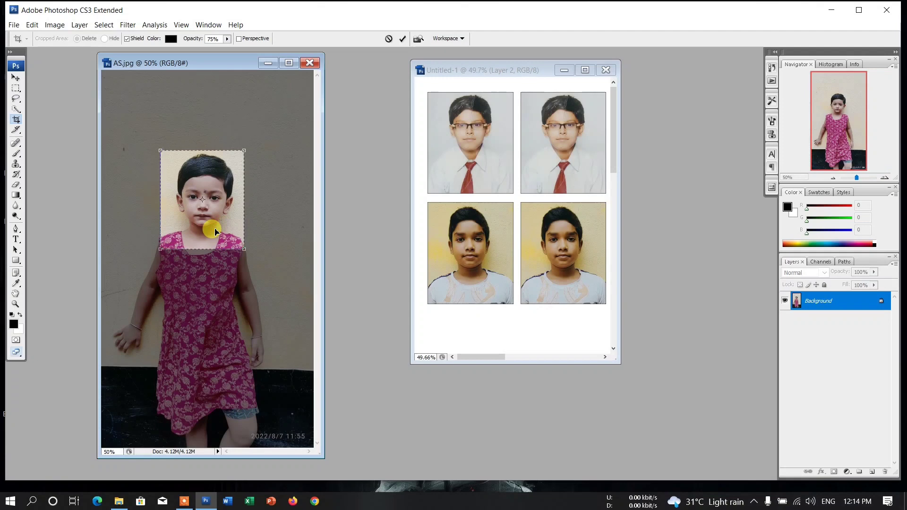
# Nudge the crop frame sideways to centre it on the child's face and apply the crop to AS.jpg.
pyautogui.press('Left')
pyautogui.press('Left')
pyautogui.press('Left')
pyautogui.press('Left')
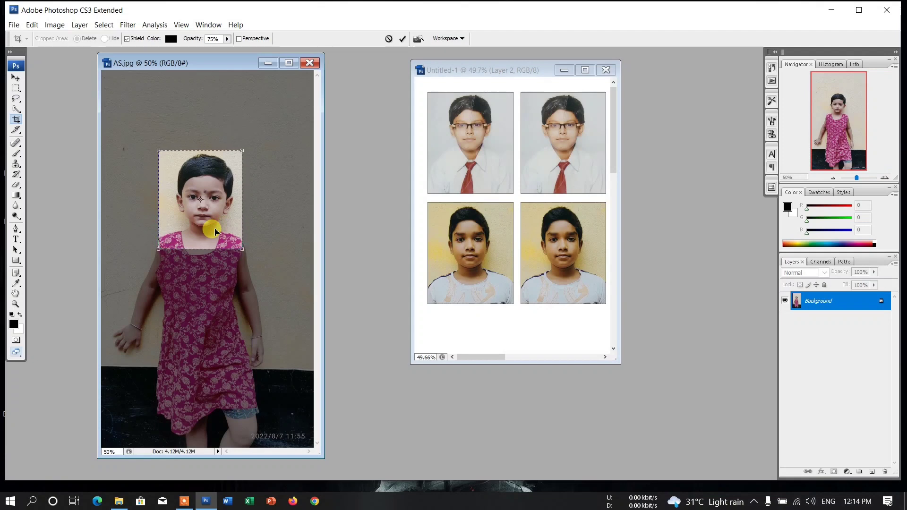
pyautogui.press('Right')
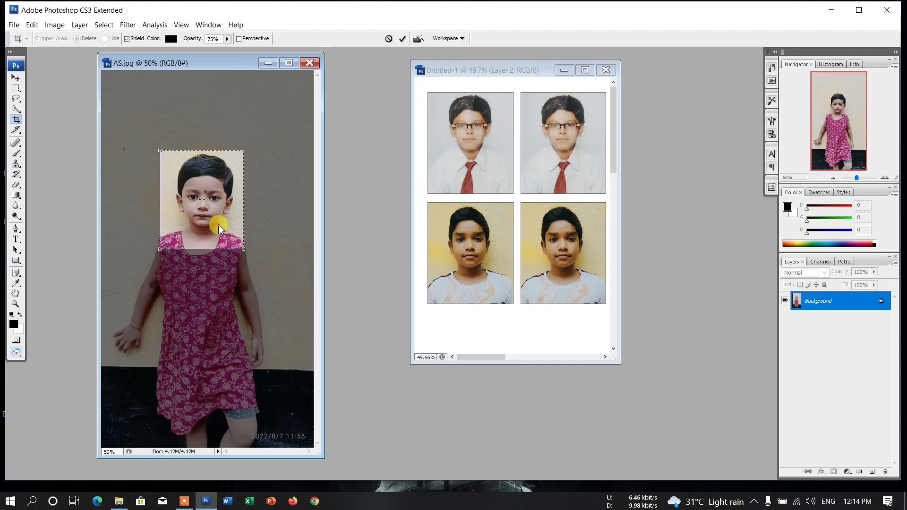
pyautogui.rightClick(229, 231)
pyautogui.click(232, 232)
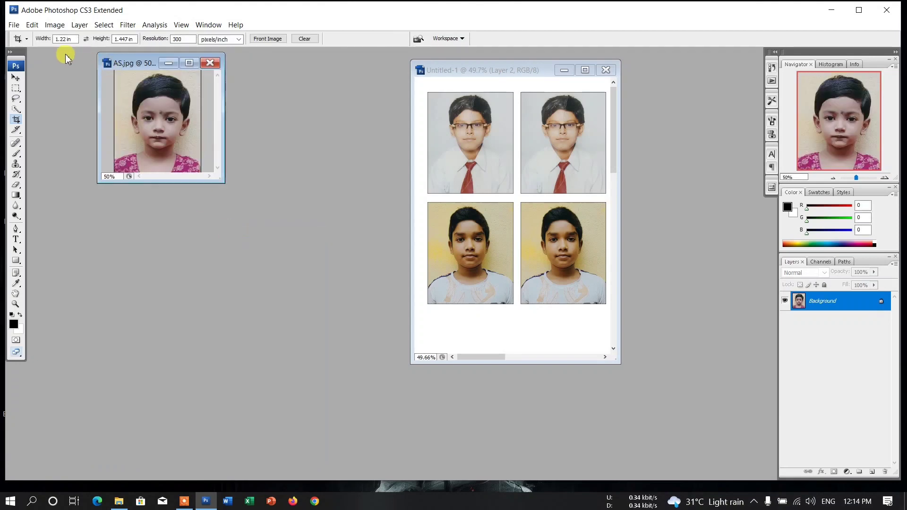
# Select the whole cropped AS.jpg portrait and add a 2 px black centered stroke around it.
pyautogui.click(32, 25)
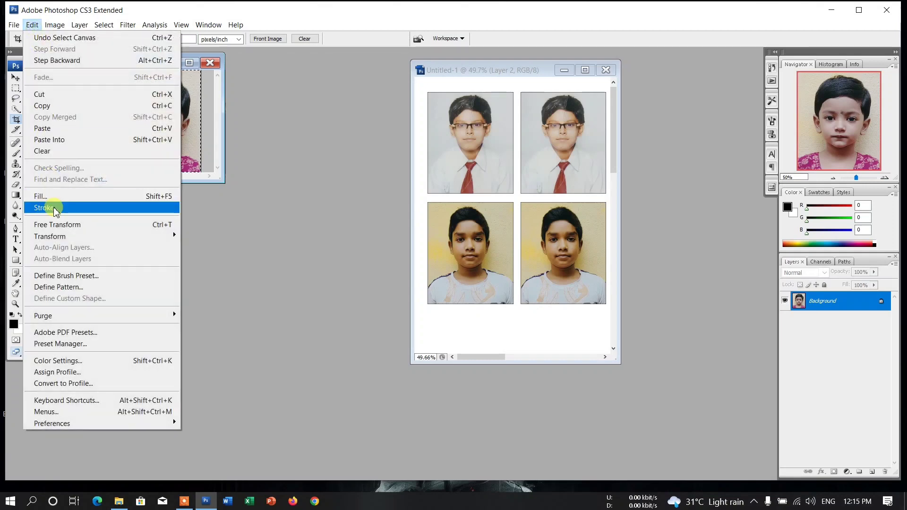
pyautogui.click(53, 208)
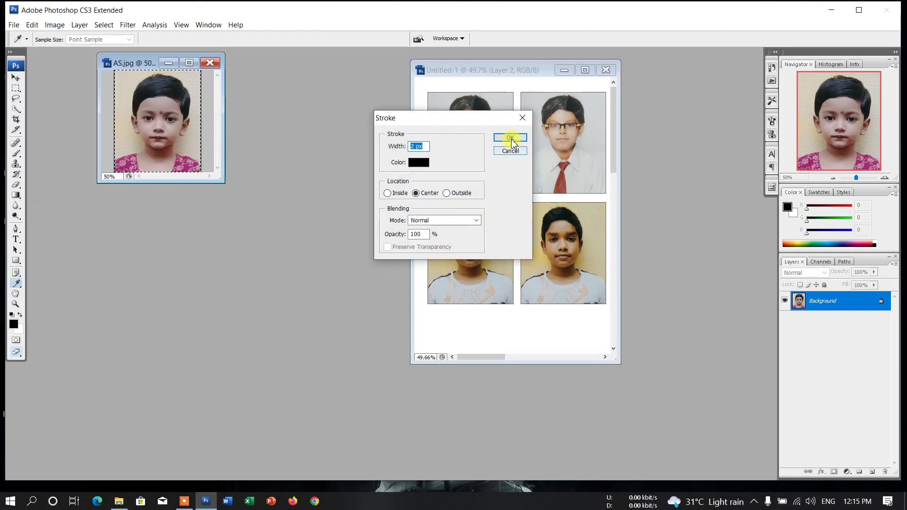
pyautogui.click(512, 137)
# Deselect the AS.jpg portrait and copy it into the A4 document with the Move tool, below the first portrait of the second row.
pyautogui.click(15, 88)
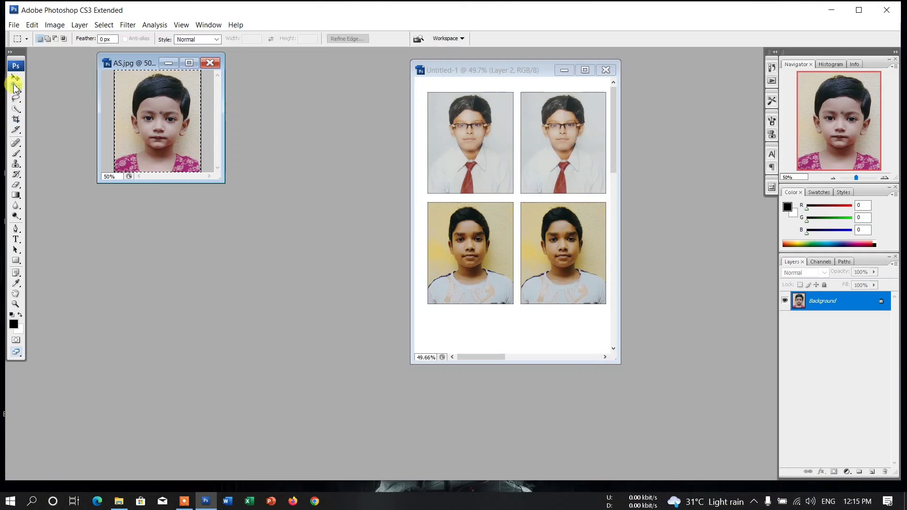
pyautogui.click(133, 98)
pyautogui.click(16, 77)
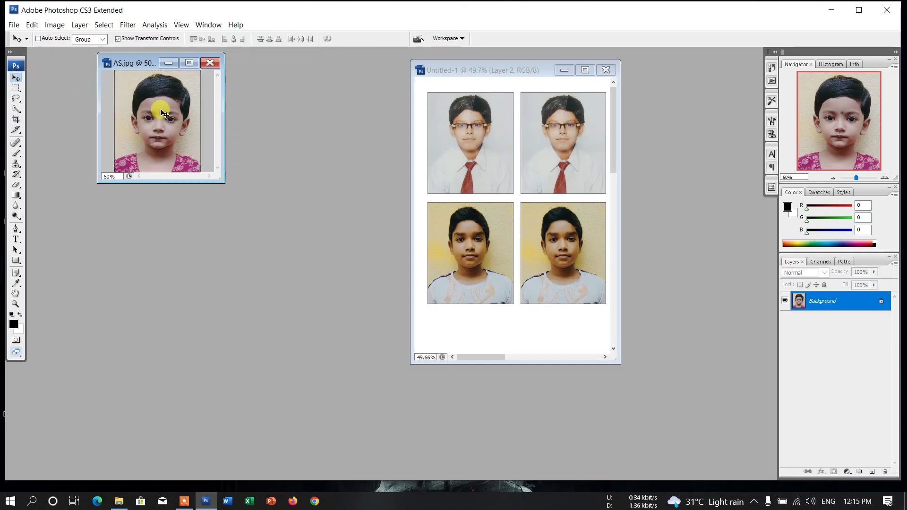
pyautogui.moveTo(156, 113); pyautogui.dragTo(468, 332)
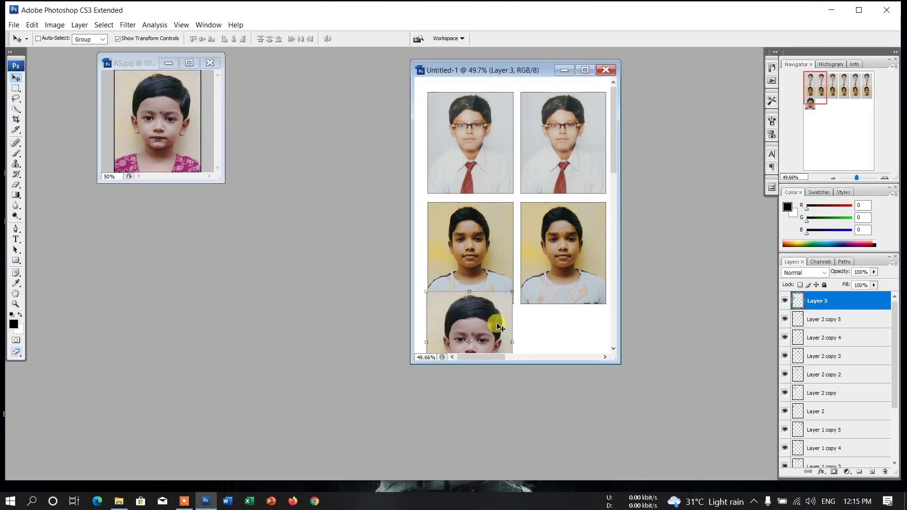
# Maximize the A4 document, align the AS.jpg portrait under the second row and duplicate it into a third row of six matching the columns above.
pyautogui.click(582, 71)
pyautogui.moveTo(182, 277); pyautogui.dragTo(458, 306)
pyautogui.moveTo(458, 305); pyautogui.dragTo(617, 308)
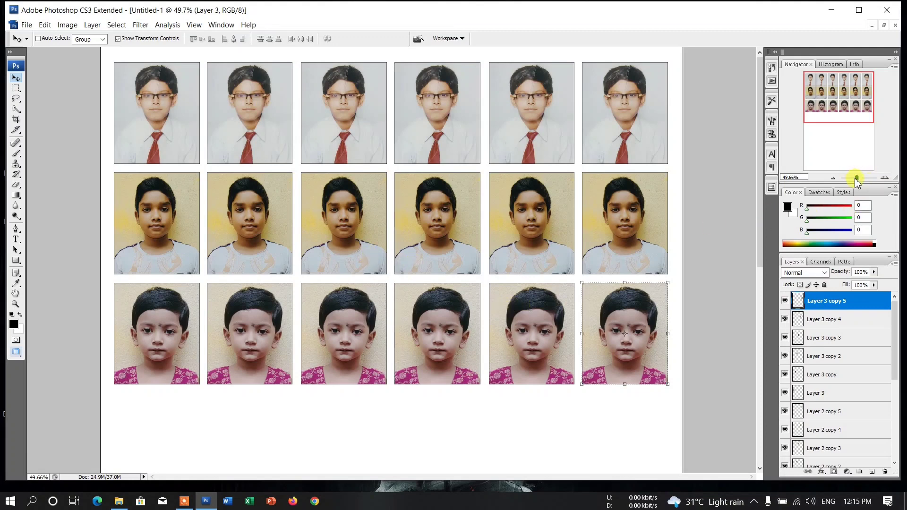
pyautogui.moveTo(856, 178); pyautogui.dragTo(856, 179)
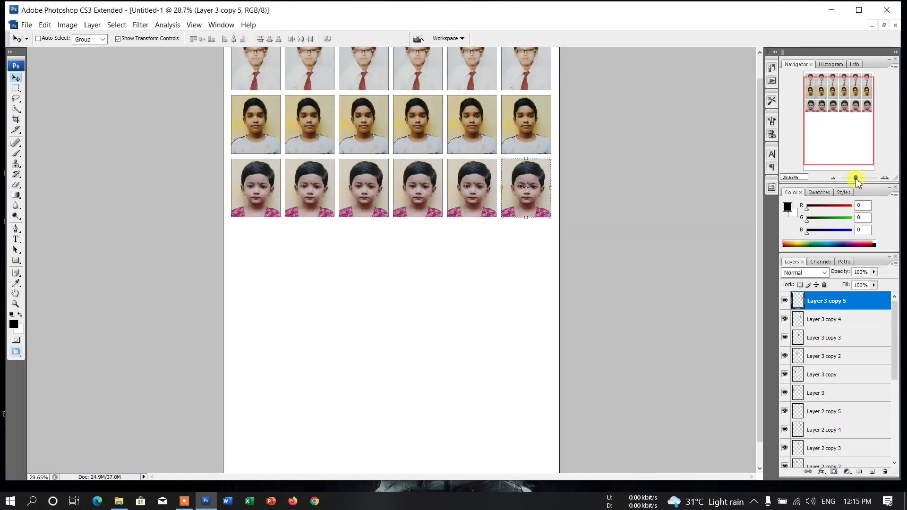
pyautogui.scroll(3, 397, 297)
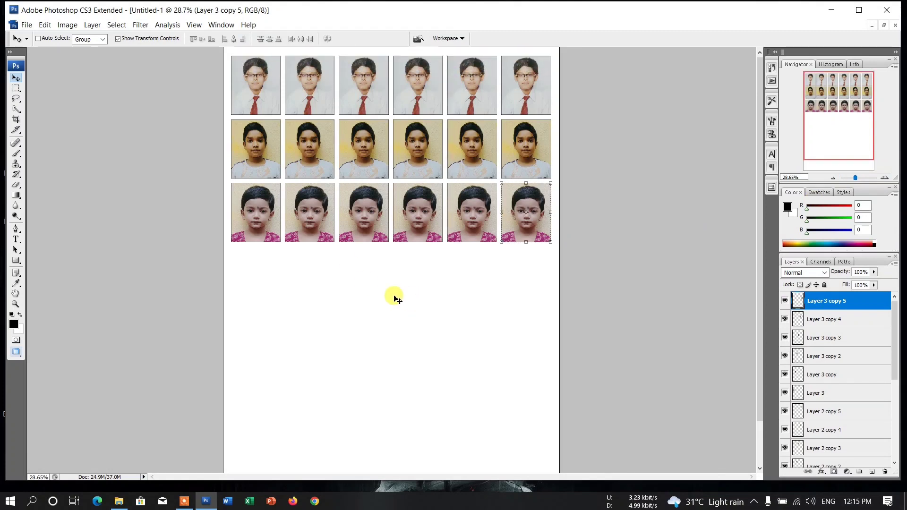
pyautogui.click(27, 26)
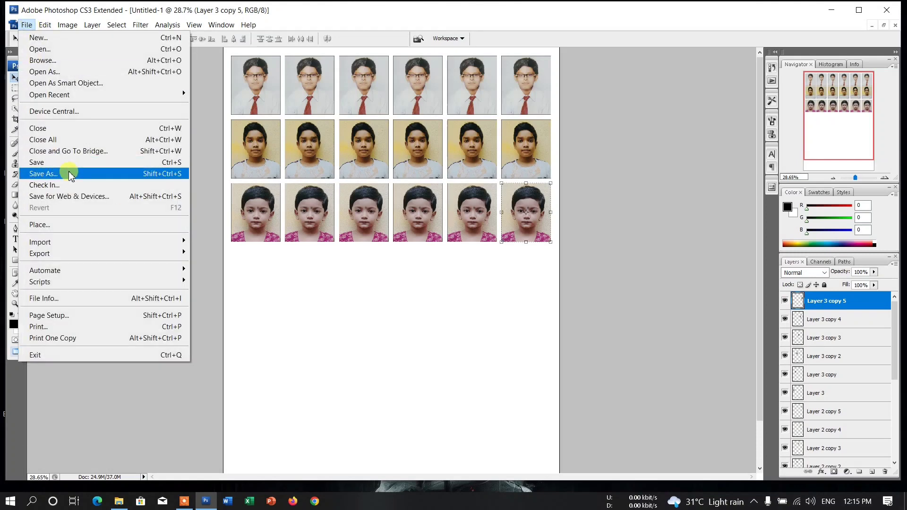
pyautogui.click(94, 175)
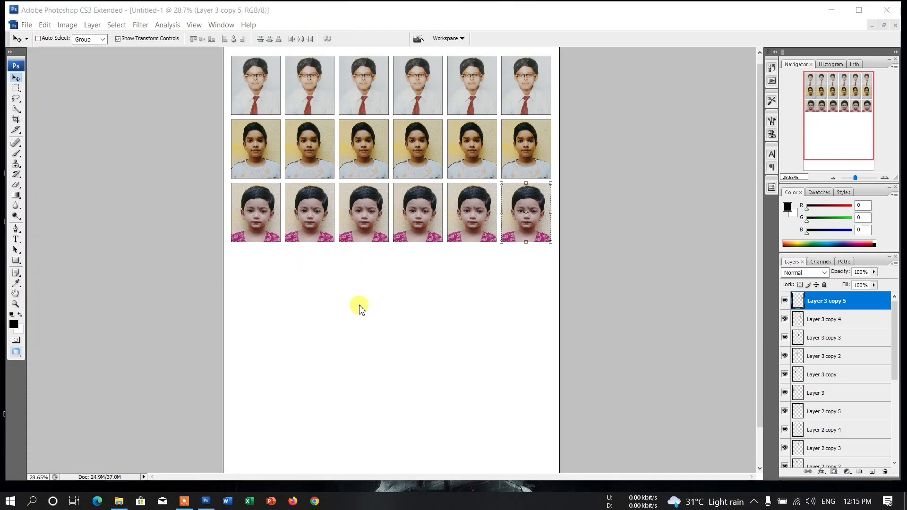
pyautogui.scroll(-2, 358, 307)
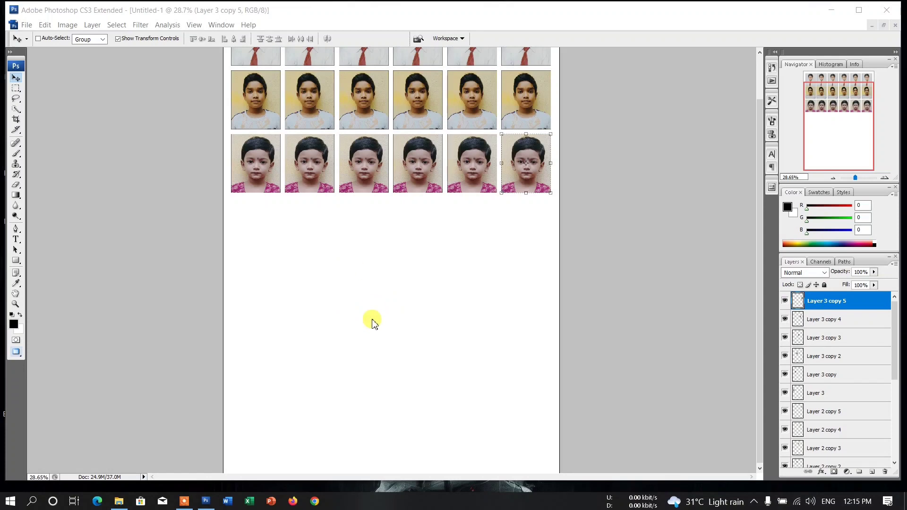
pyautogui.scroll(2, 373, 323)
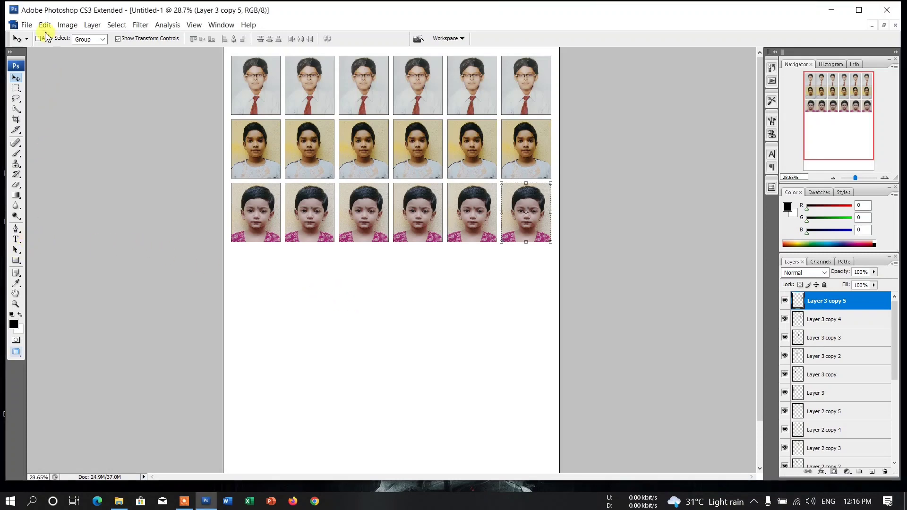
# Start saving the A4 document under a new name, with the PASSPORT folder on the Desktop as the destination.
pyautogui.click(26, 24)
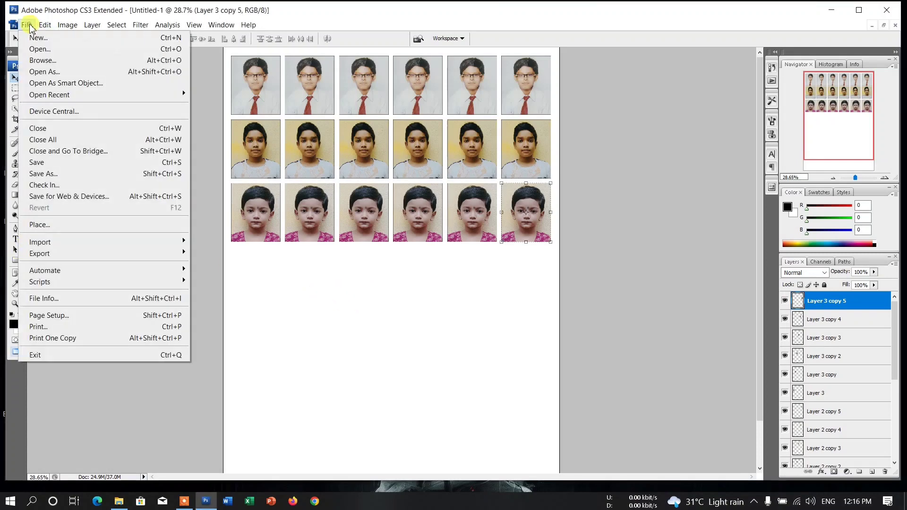
pyautogui.click(51, 175)
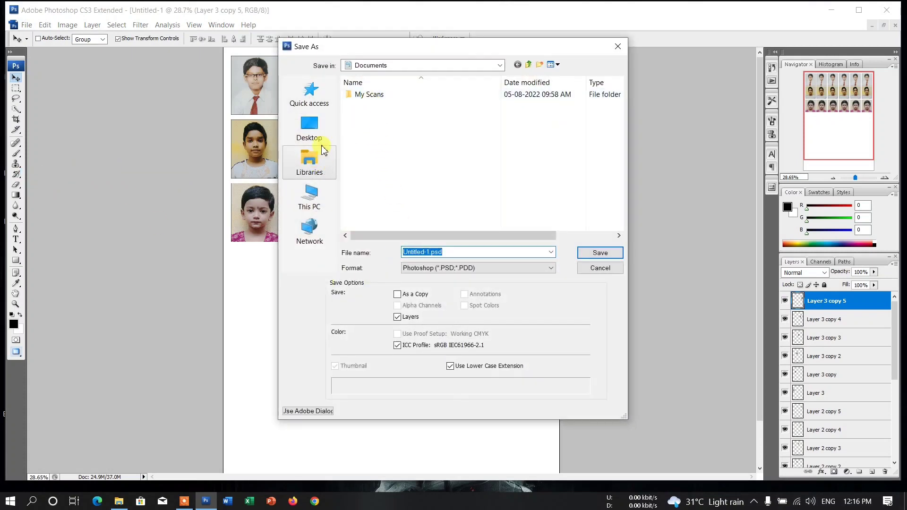
pyautogui.click(309, 127)
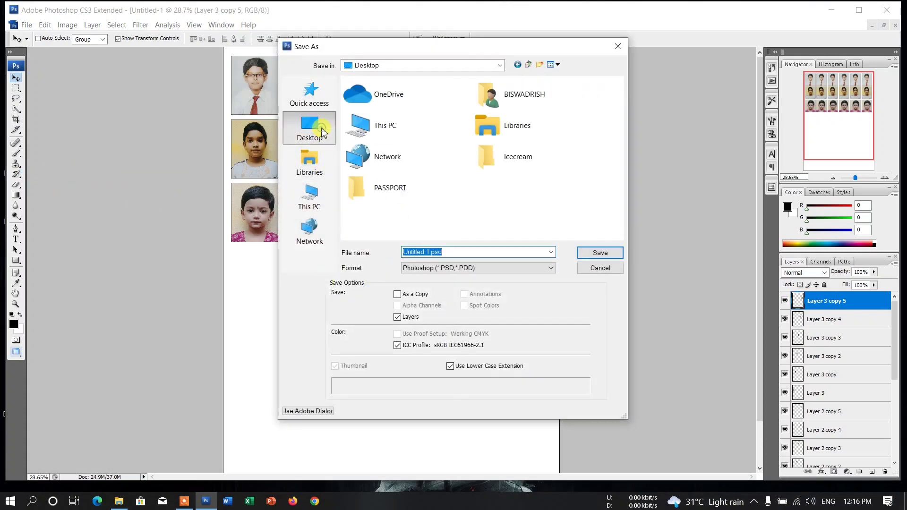
pyautogui.click(397, 195)
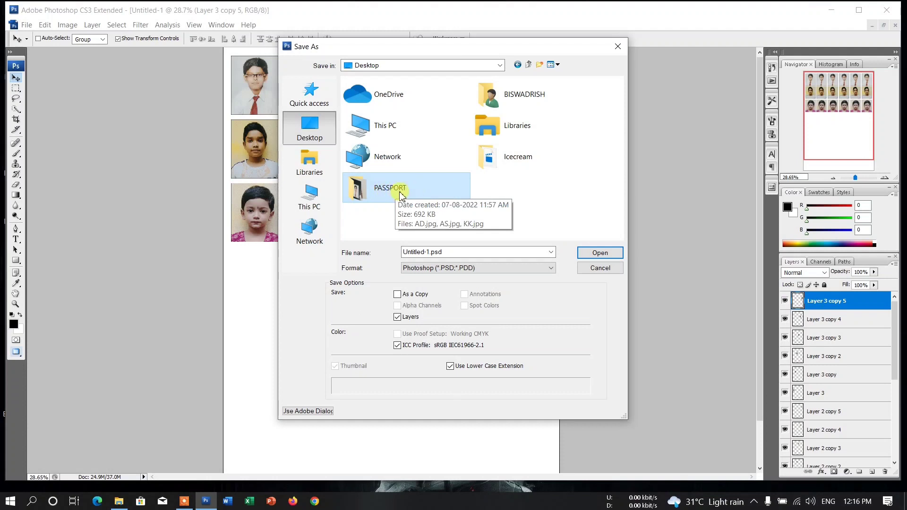
pyautogui.click(600, 253)
# Name the file abx and save it as a JPEG with quality 8 (High) and the Baseline ("Standard") format option.
pyautogui.click(450, 252)
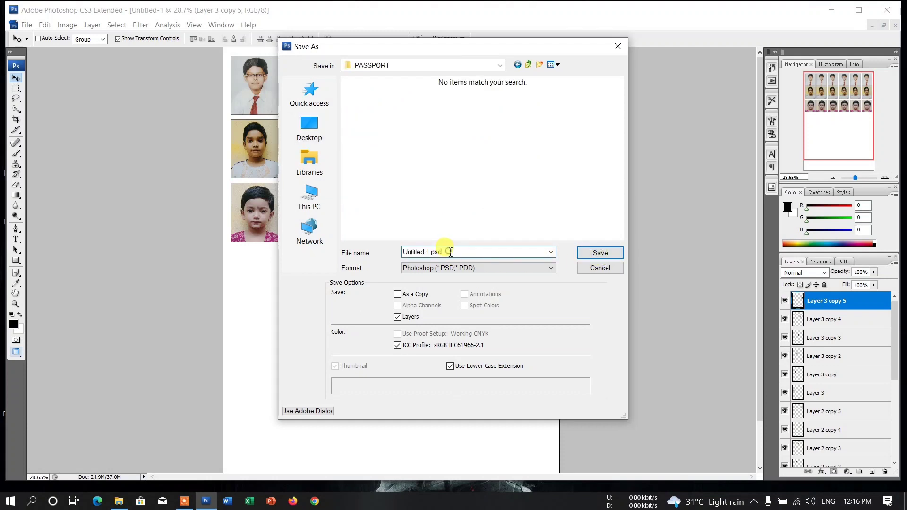
pyautogui.doubleClick(450, 252)
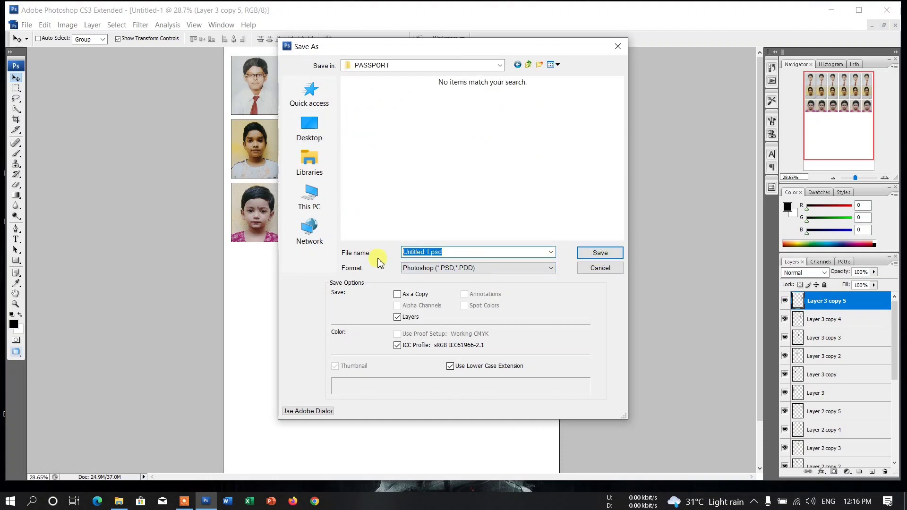
pyautogui.write('abx')
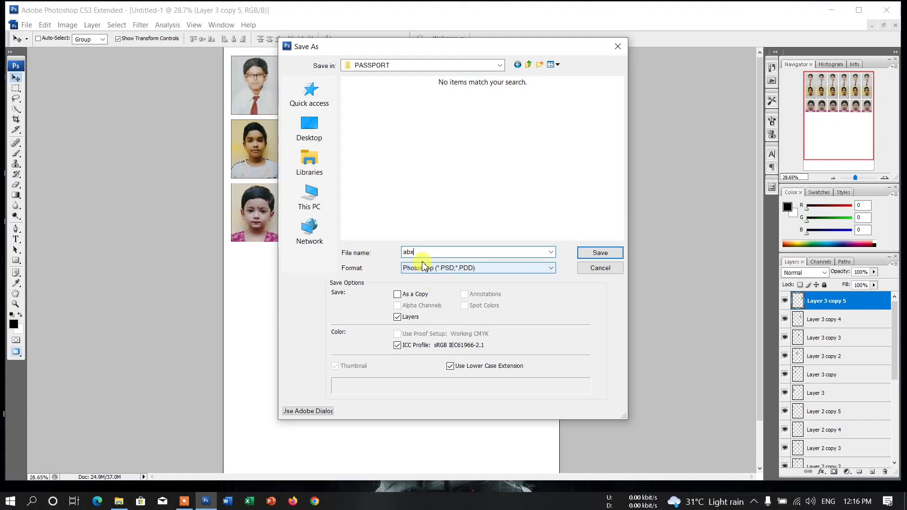
pyautogui.click(423, 268)
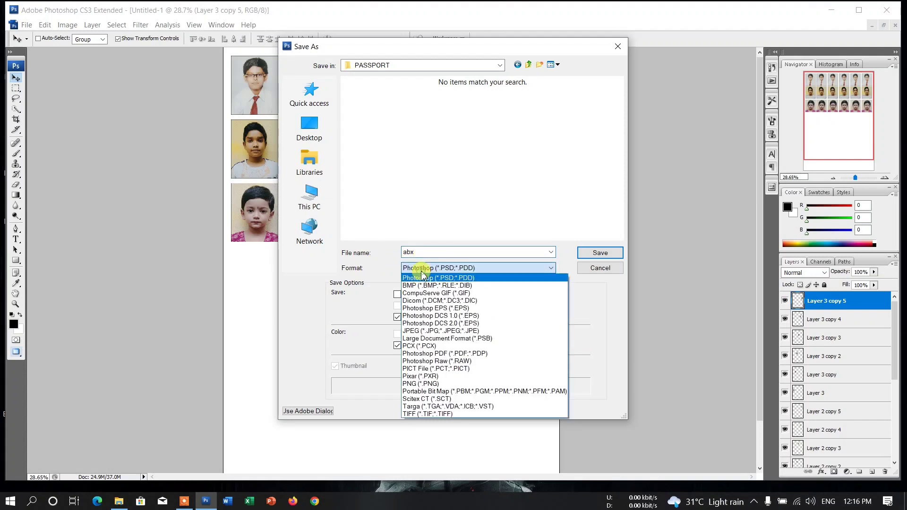
pyautogui.click(416, 331)
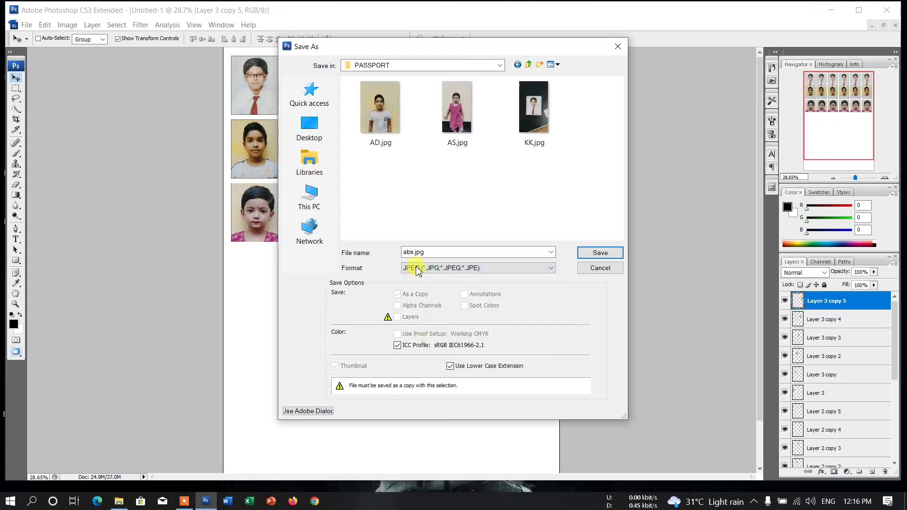
pyautogui.click(600, 254)
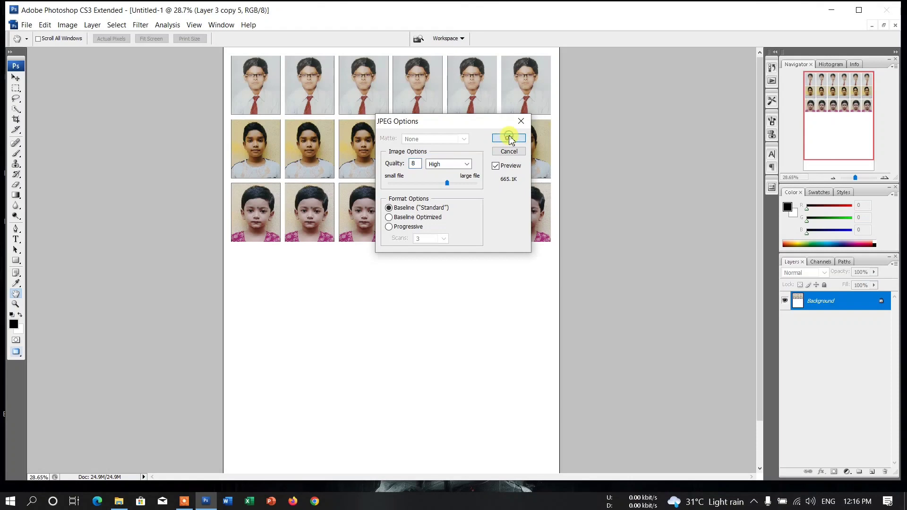
pyautogui.click(509, 138)
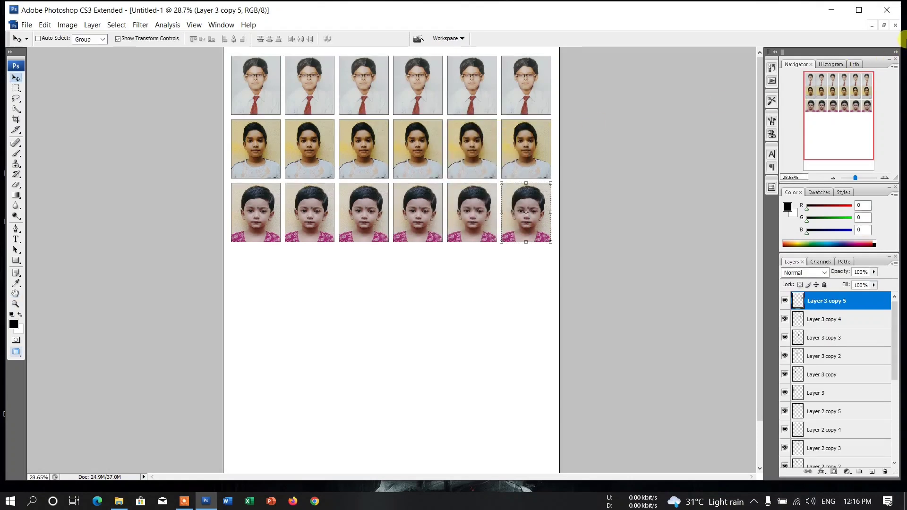
# Close the layered A4 document and AS.jpg without saving their changes.
pyautogui.click(896, 26)
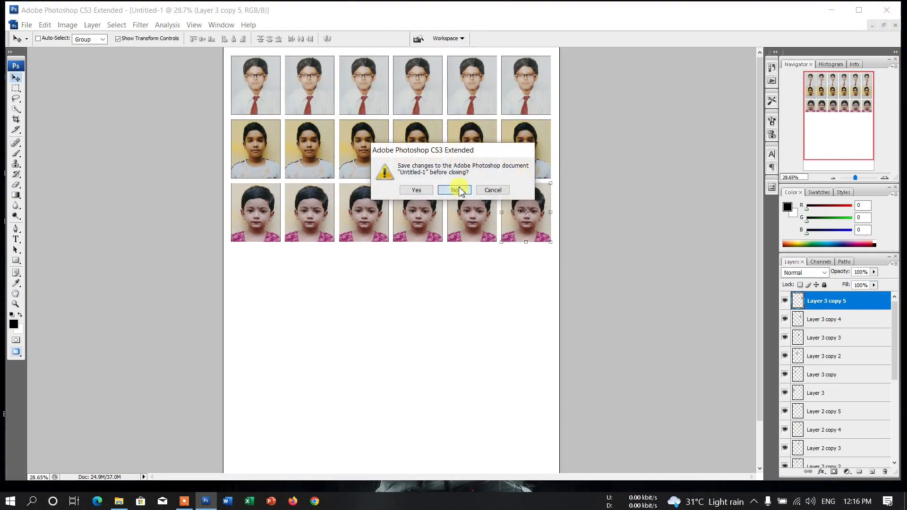
pyautogui.click(475, 188)
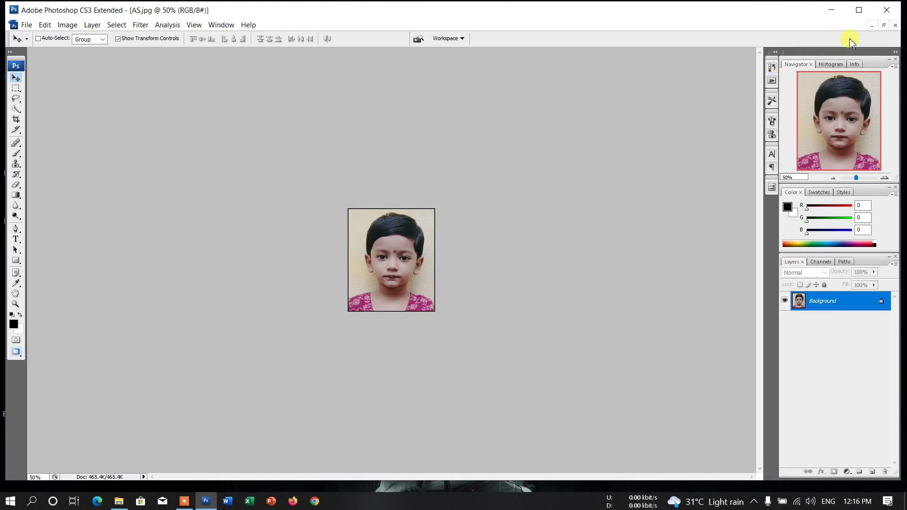
pyautogui.click(896, 25)
pyautogui.click(456, 195)
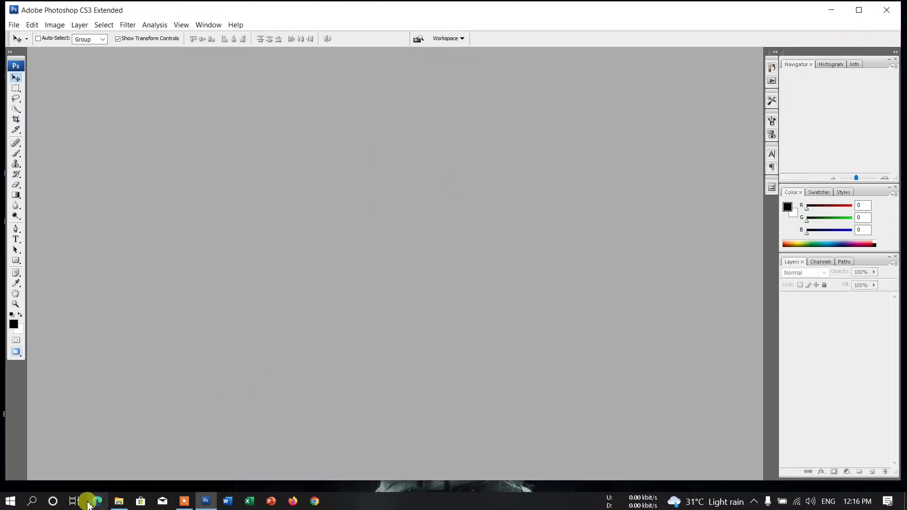
# Switch to the PASSPORT folder in File Explorer and open the saved abx.jpg in Photoshop.
pyautogui.click(119, 501)
pyautogui.click(447, 226)
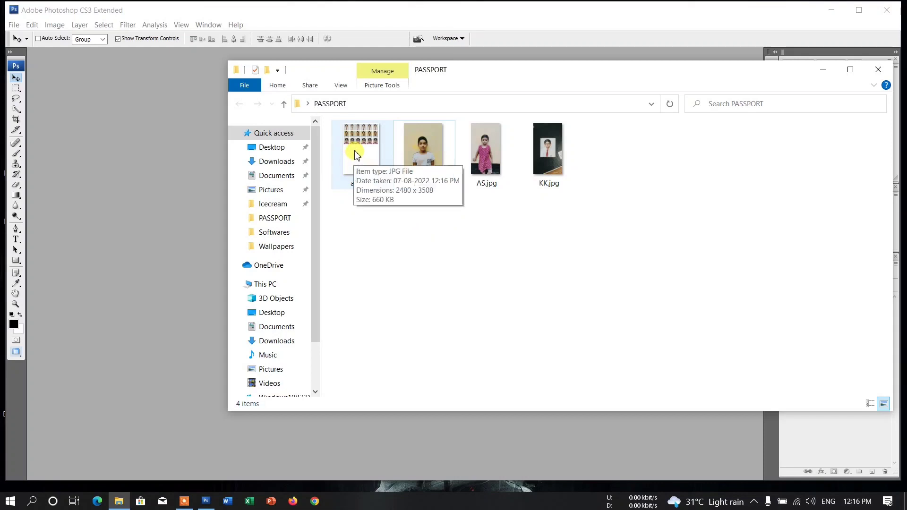
pyautogui.moveTo(355, 156); pyautogui.dragTo(156, 163)
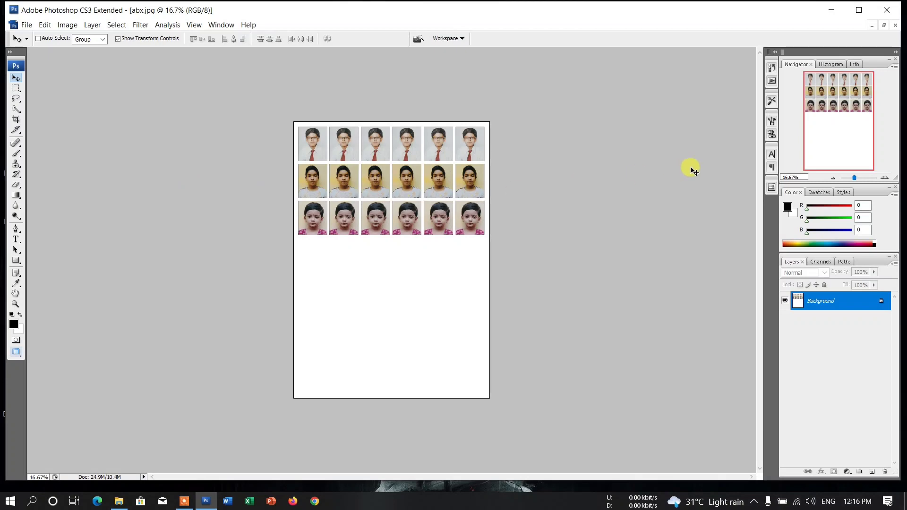
# Examine the three rows of passport photos in abx.jpg up close, checking their borders and spacing.
pyautogui.moveTo(854, 178); pyautogui.dragTo(860, 180)
pyautogui.scroll(10, 526, 219)
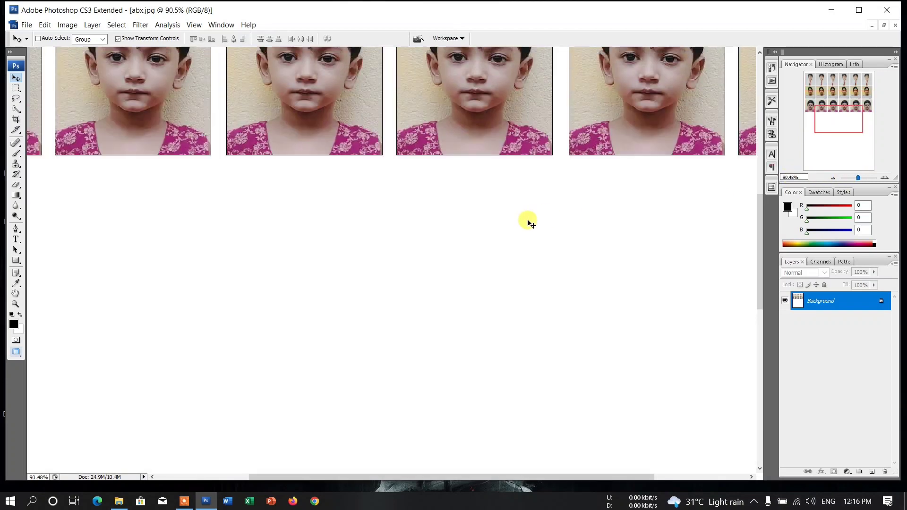
pyautogui.scroll(8, 526, 219)
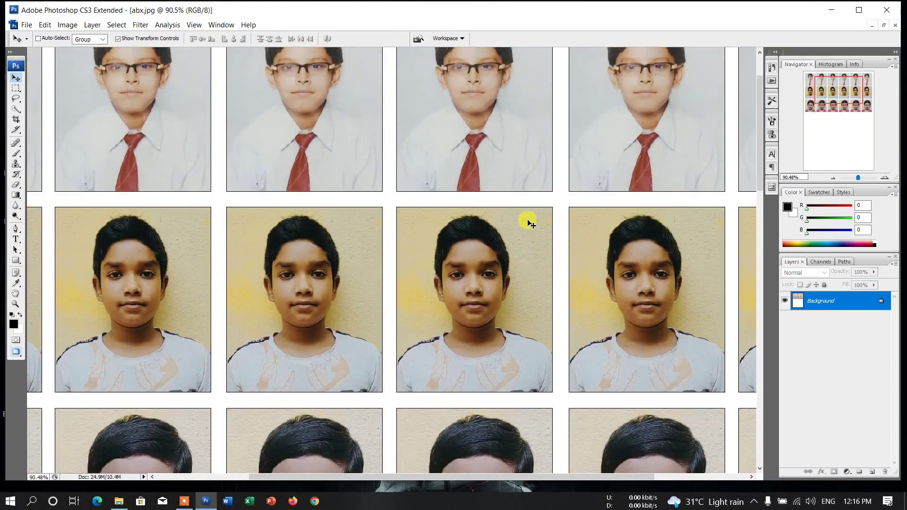
pyautogui.scroll(-4, 527, 219)
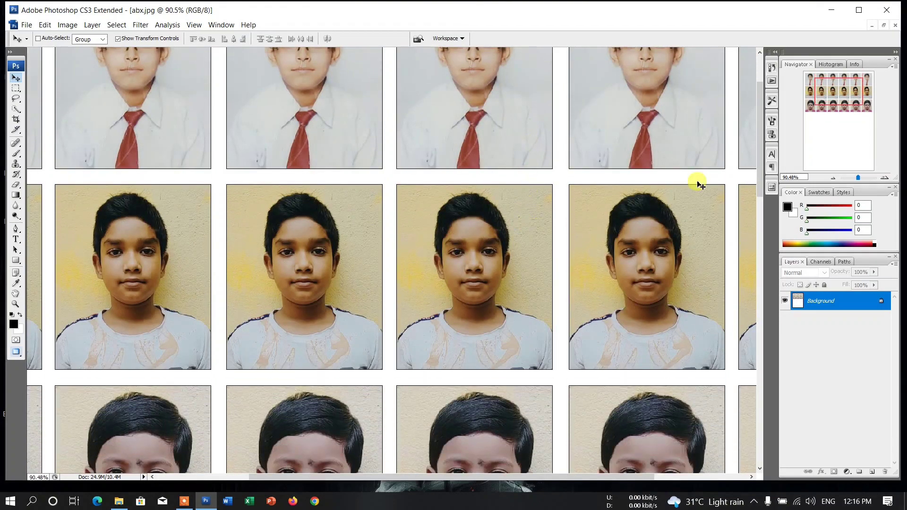
pyautogui.click(856, 178)
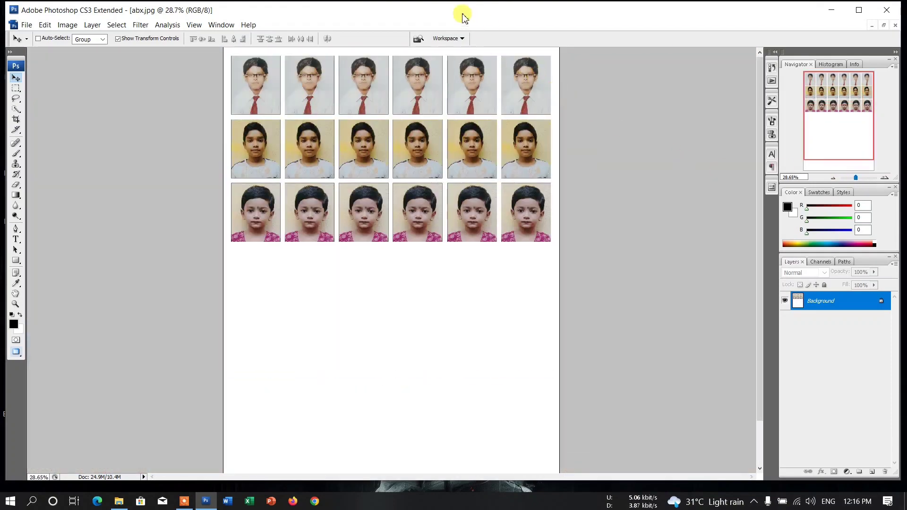
# Print one copy of the abx.jpg photo sheet on the HP LaserJet M1005, accepting clipping at the paper's printable area.
pyautogui.click(26, 24)
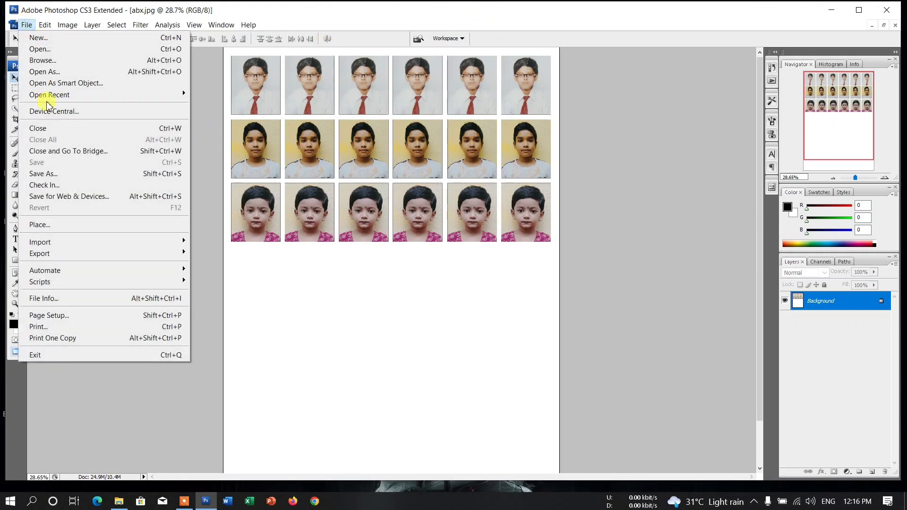
pyautogui.click(49, 328)
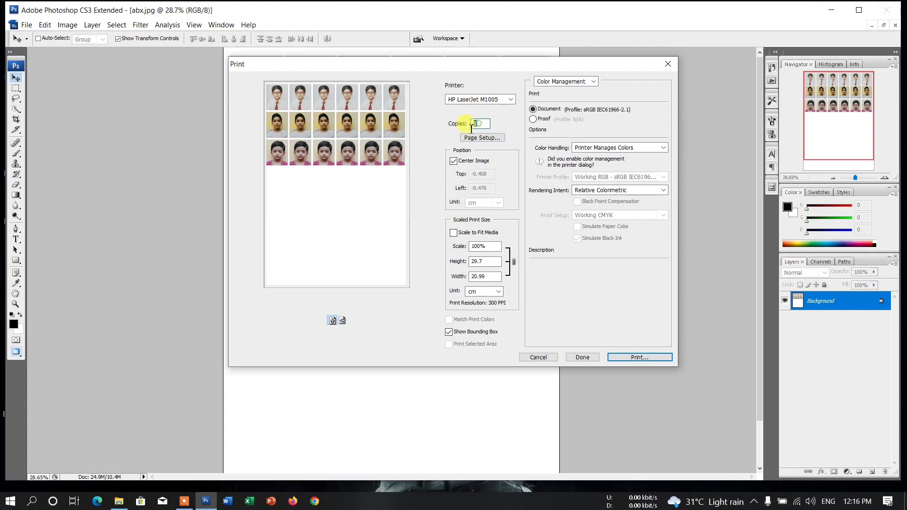
pyautogui.doubleClick(475, 124)
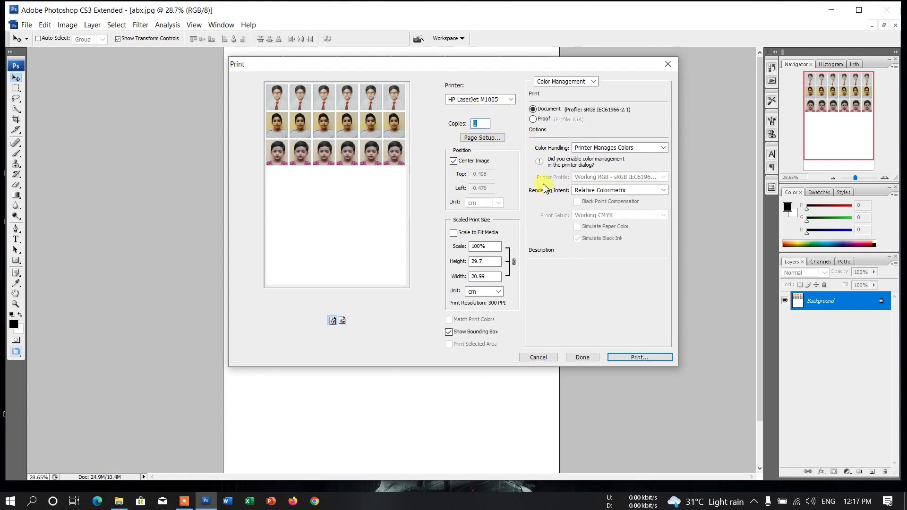
pyautogui.click(627, 359)
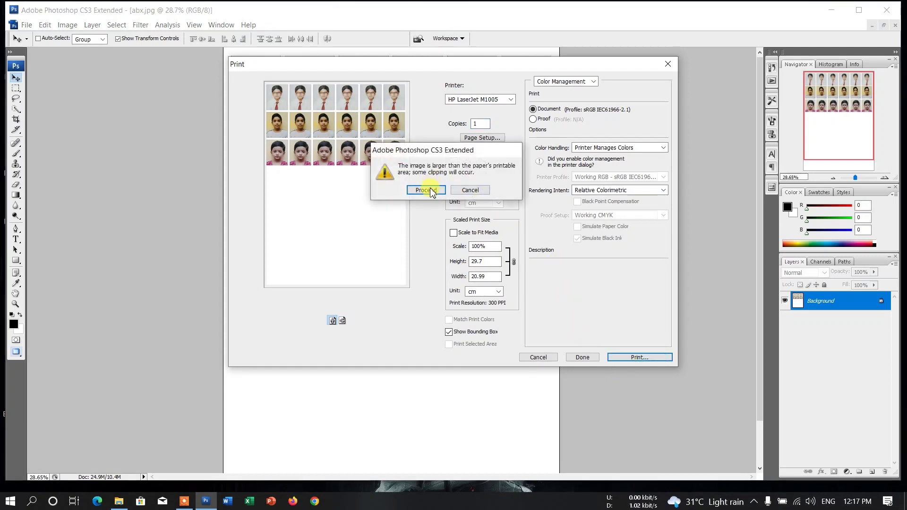
pyautogui.click(427, 190)
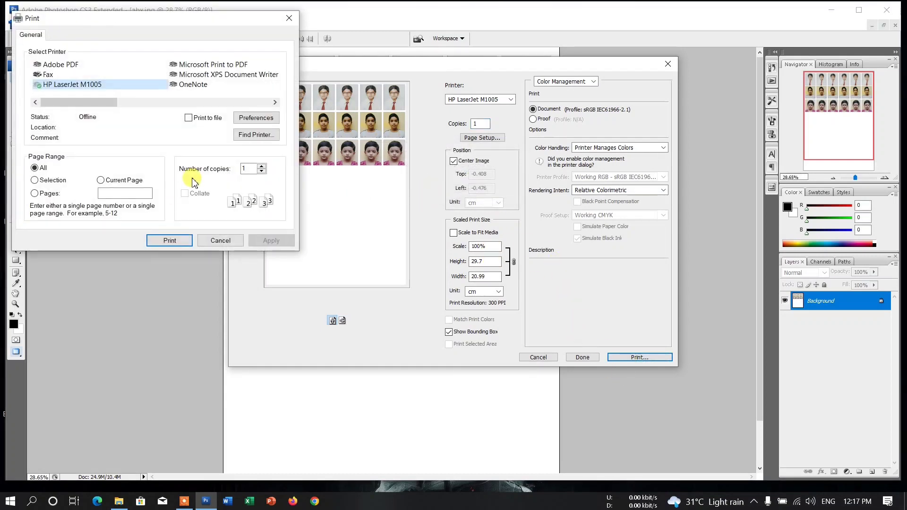
pyautogui.click(169, 240)
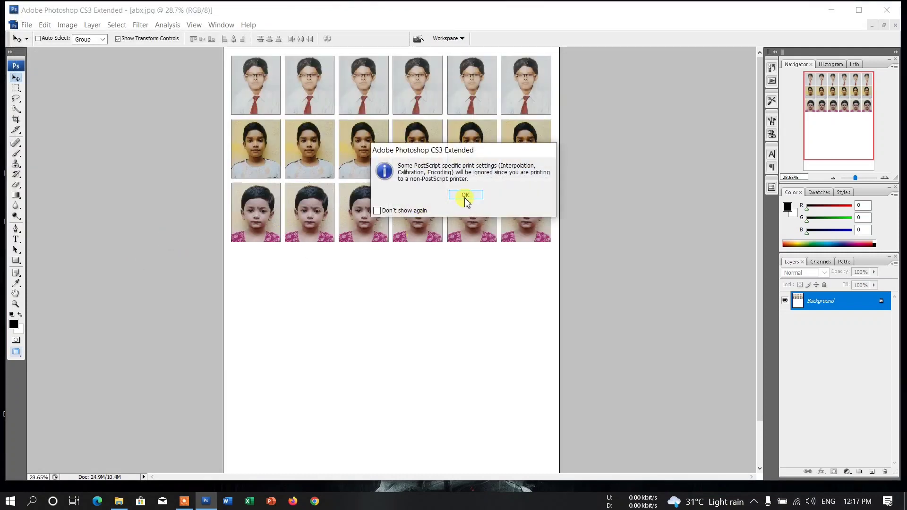
pyautogui.click(465, 193)
pyautogui.click(466, 195)
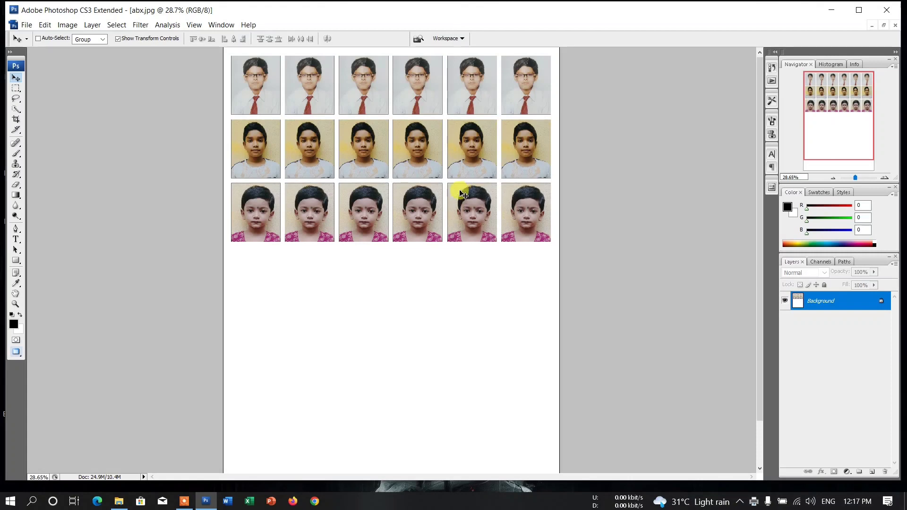
# Close abx.jpg without saving changes and exit Photoshop.
pyautogui.click(895, 27)
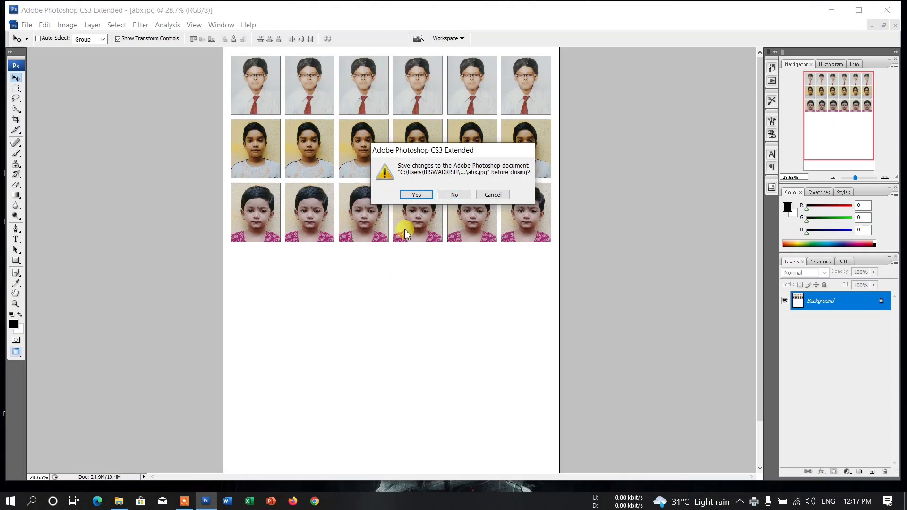
pyautogui.click(456, 196)
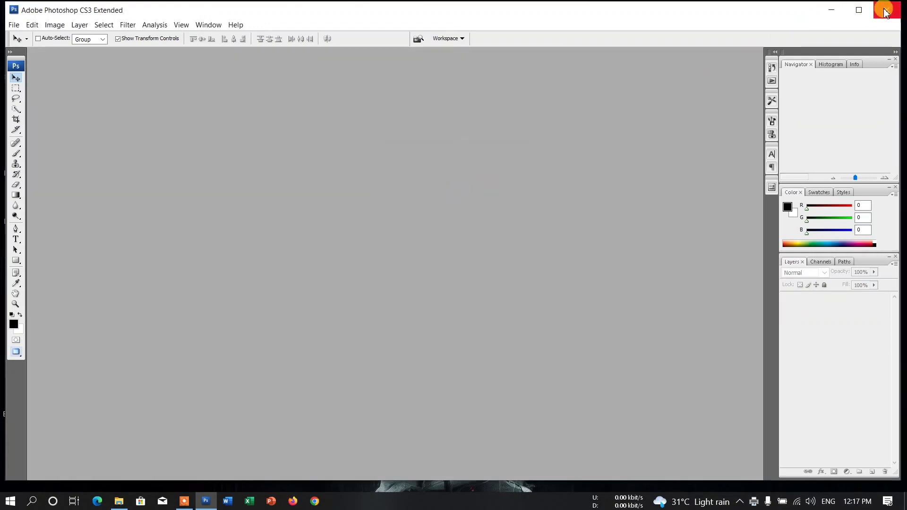
pyautogui.click(886, 11)
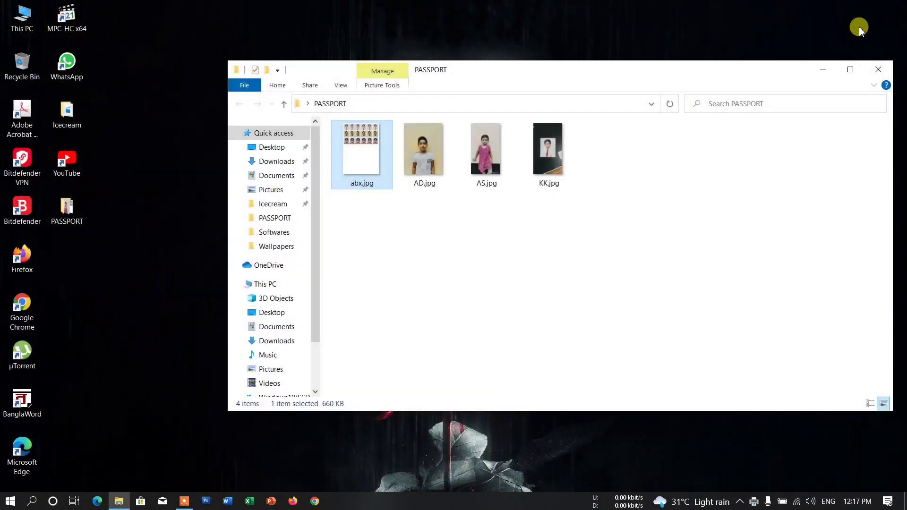
pyautogui.hotkey('alt', 'p')
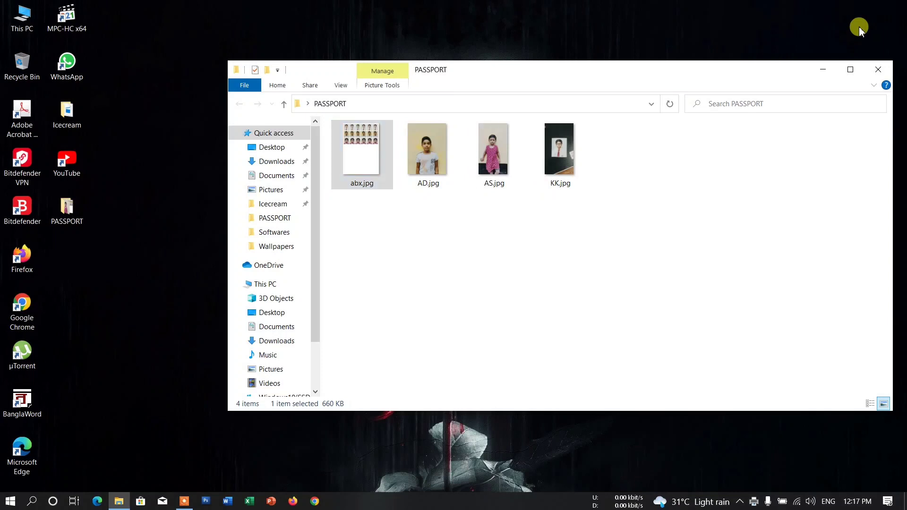